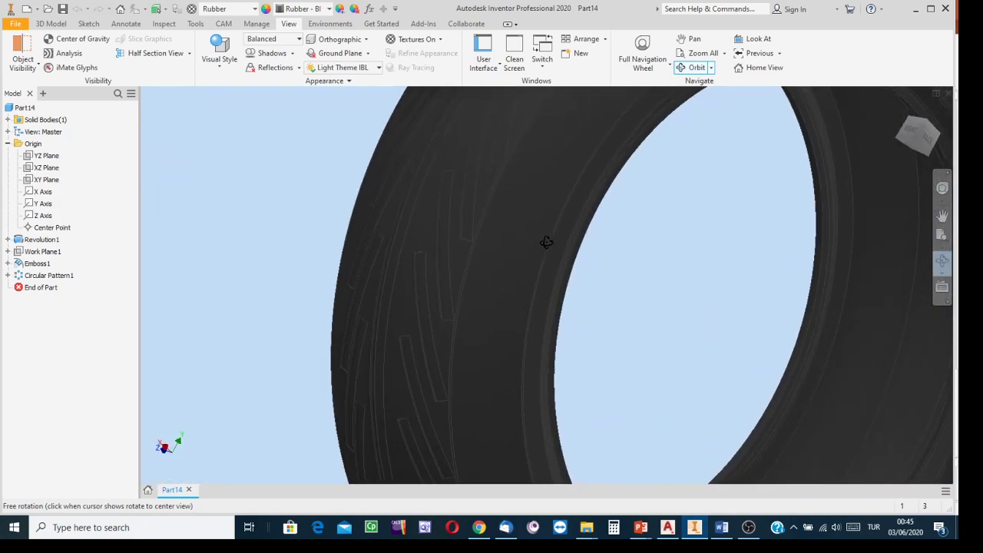
- Open the tire revolution's profile sketch for editing, turned so the profile arches above its axis, and examine the cross-section
key("Escape")
left_click(8, 144)
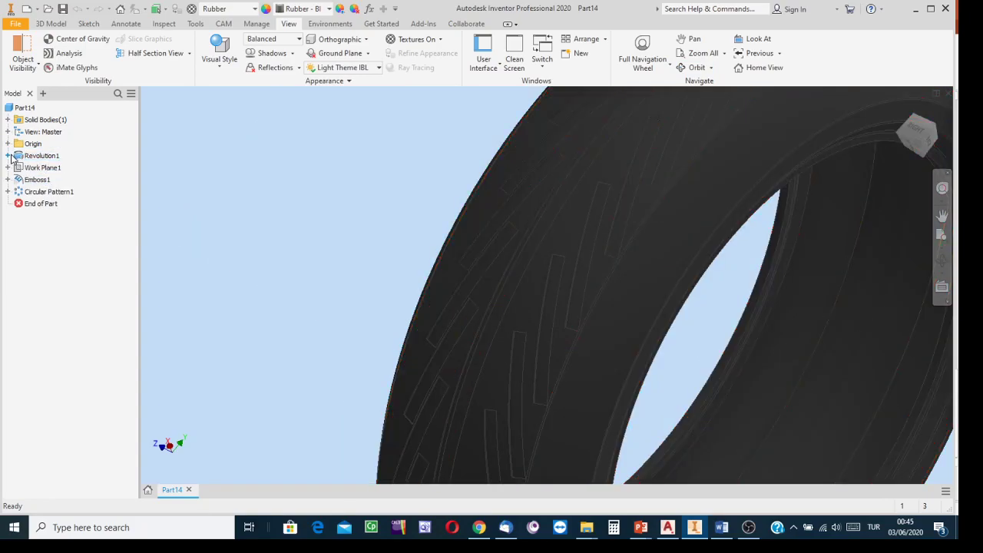
left_click(9, 156)
right_click(39, 168)
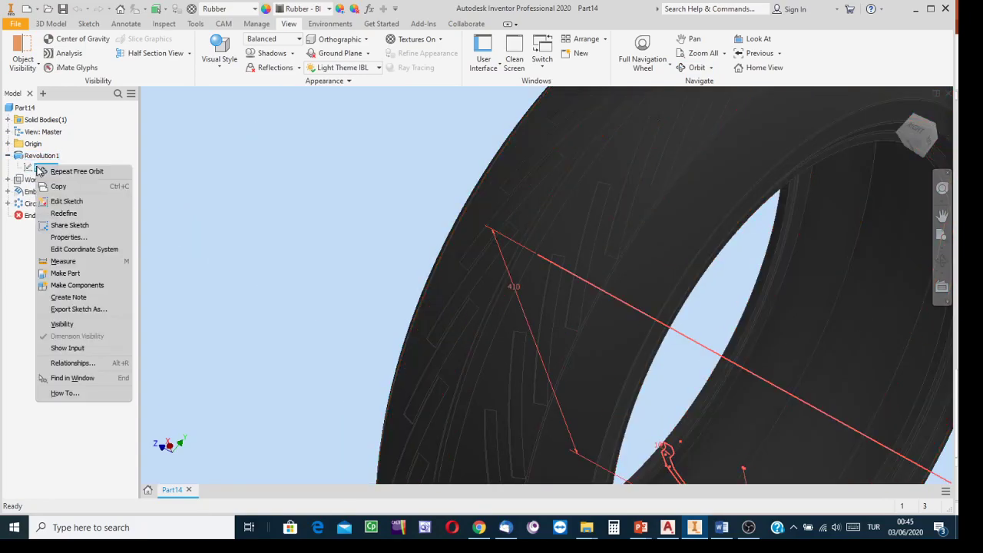
left_click(67, 201)
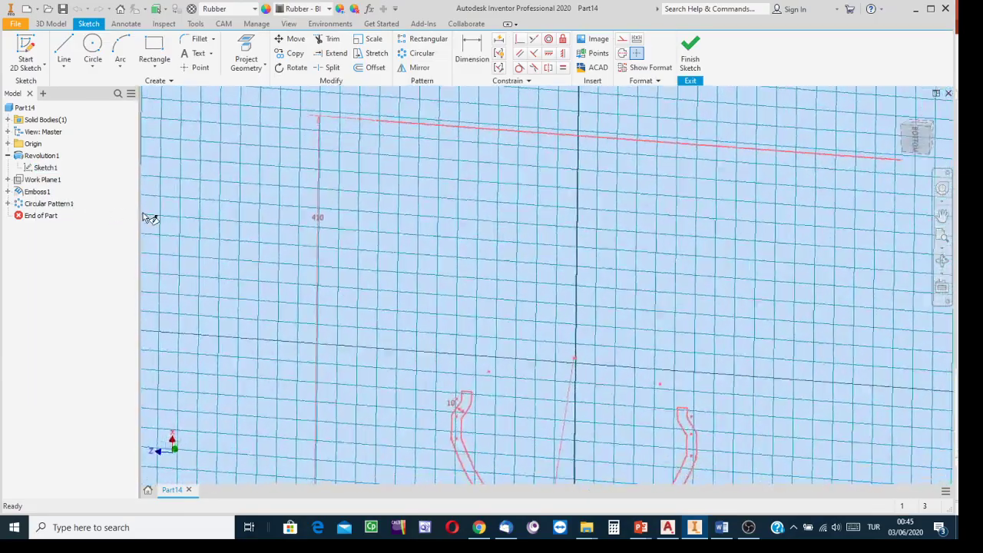
left_click(935, 112)
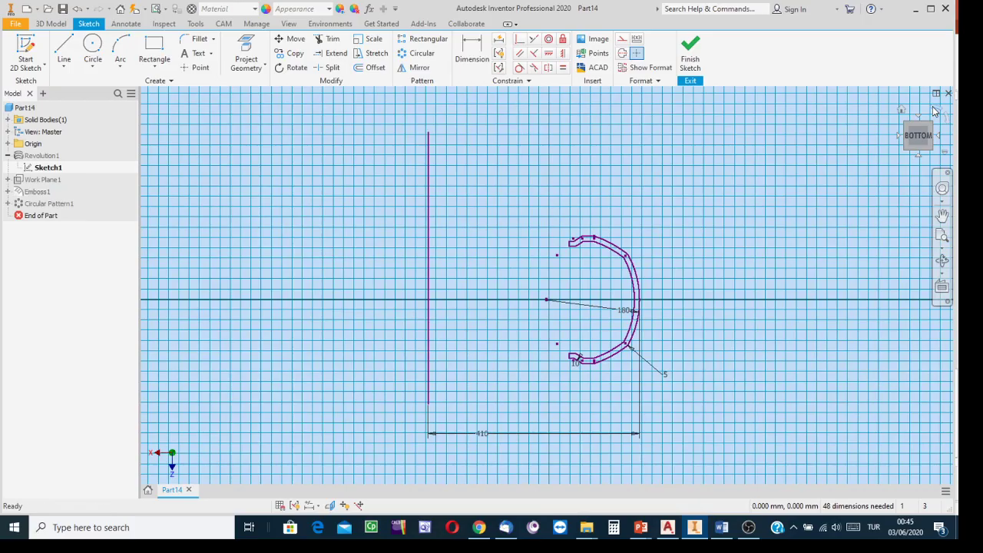
left_click(935, 112)
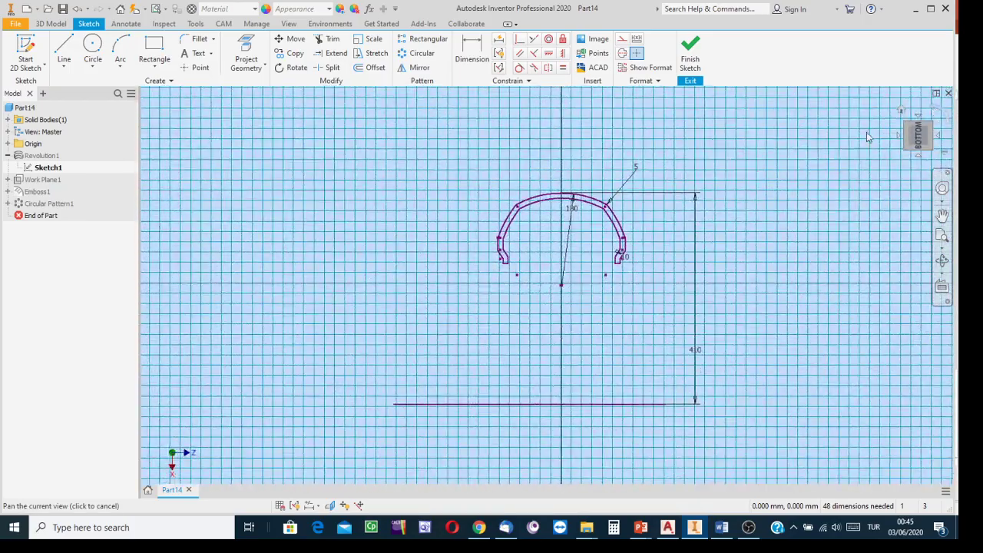
scroll(522, 249, "up", 5)
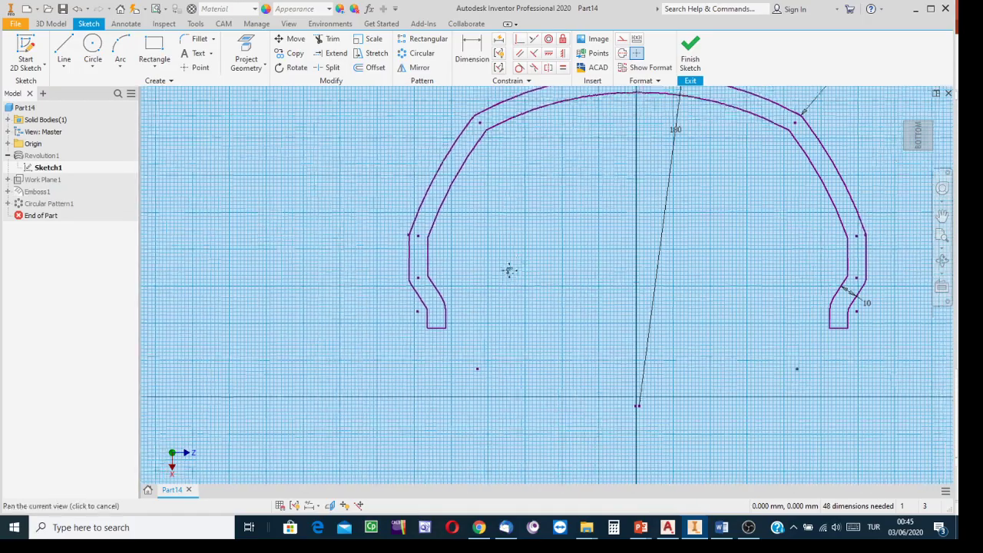
scroll(438, 338, "down", 2)
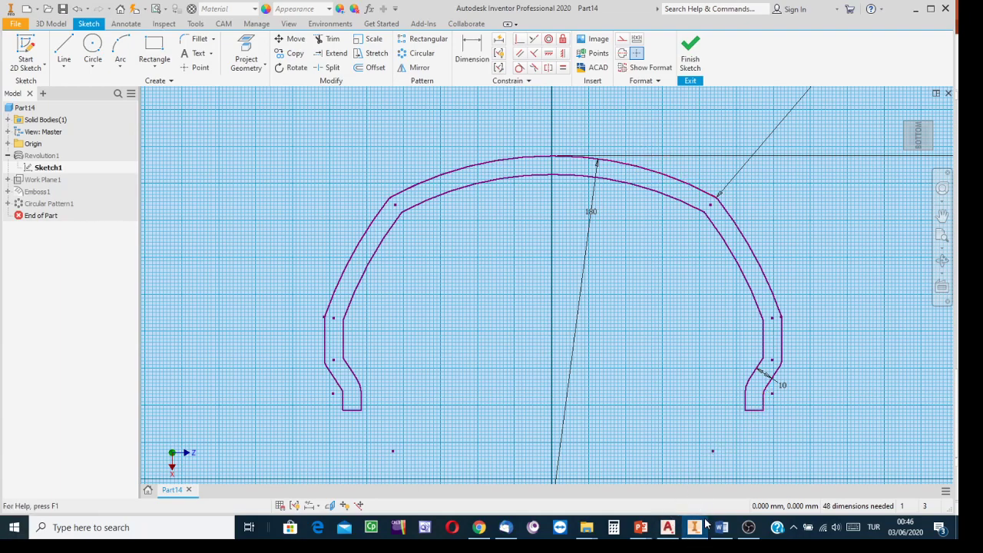
- Switch to the Tires.pptx presentation in PowerPoint, view slide 3 with the labelled tire cross-sections, and return to Inventor
mouse_move(638, 528)
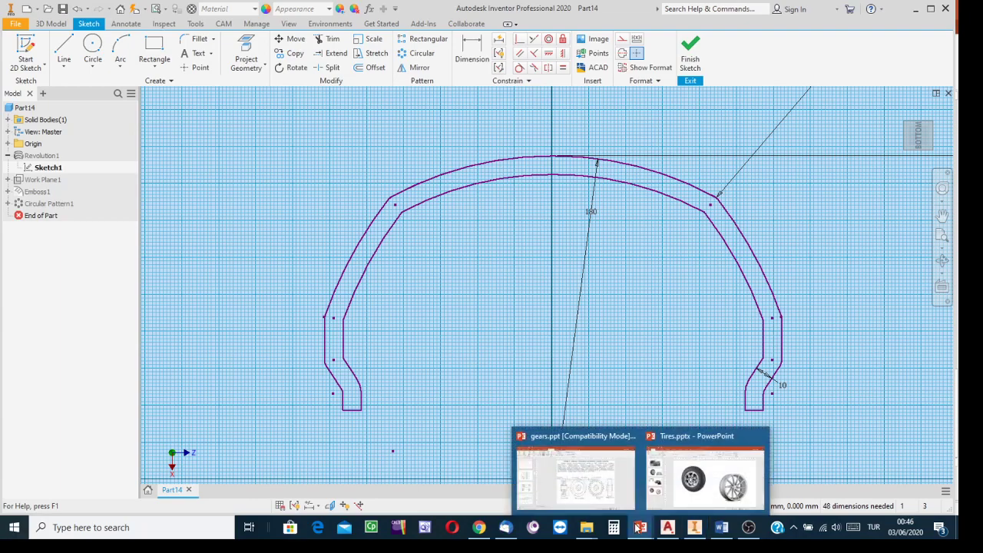
left_click(727, 490)
left_click(98, 275)
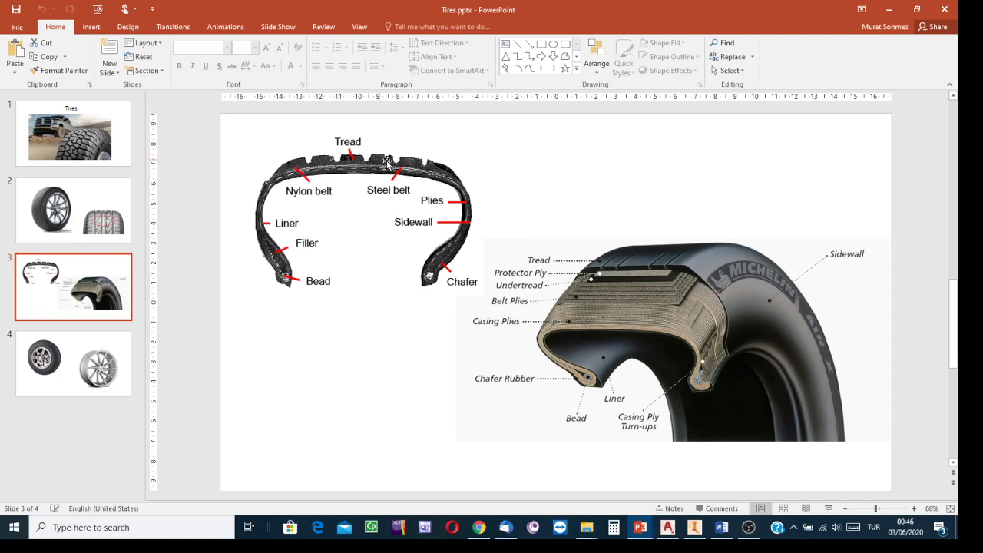
left_click(694, 527)
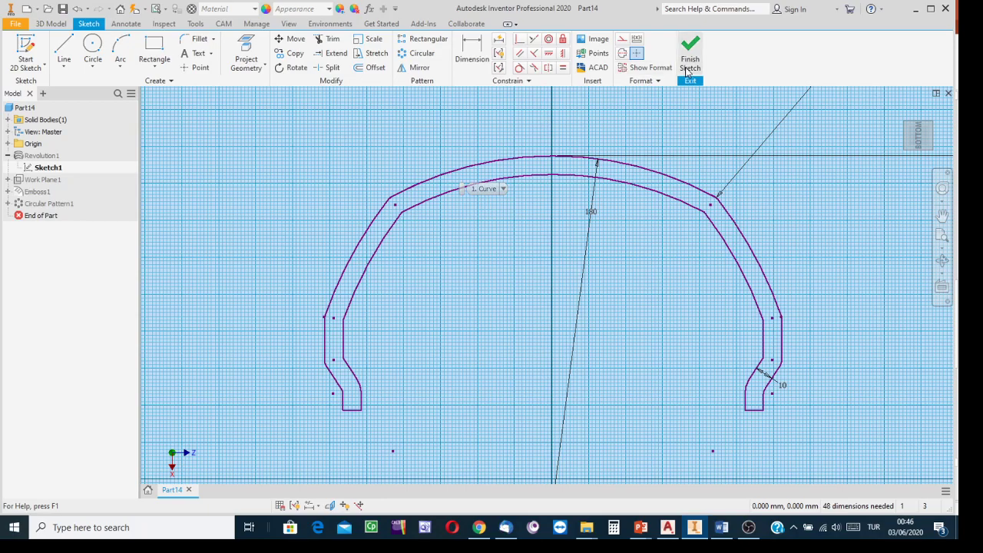
- Review the whole profile sketch together with its revolution axis line, and finish the sketch
scroll(619, 377, "down", 3)
scroll(615, 375, "down", 3)
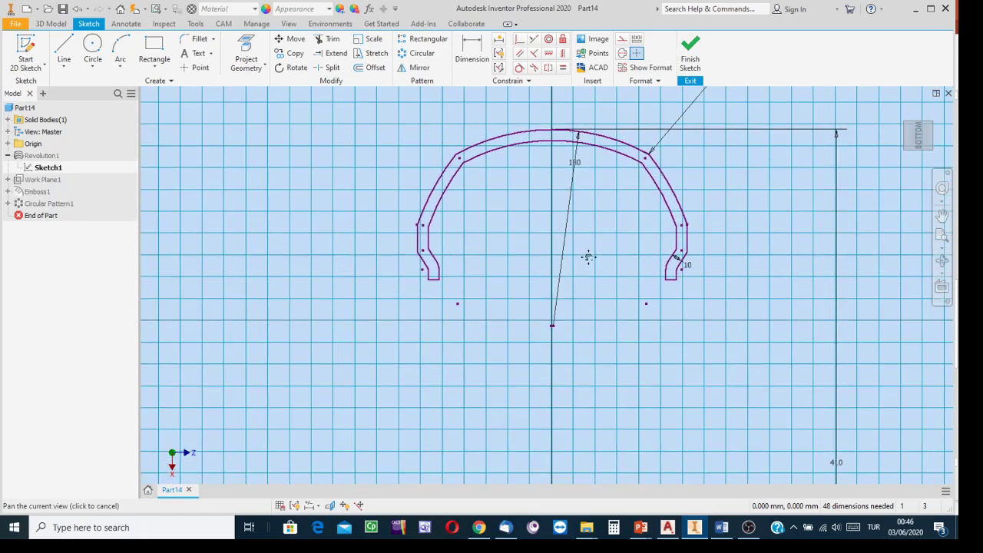
middle_click_drag(617, 397, 599, 298)
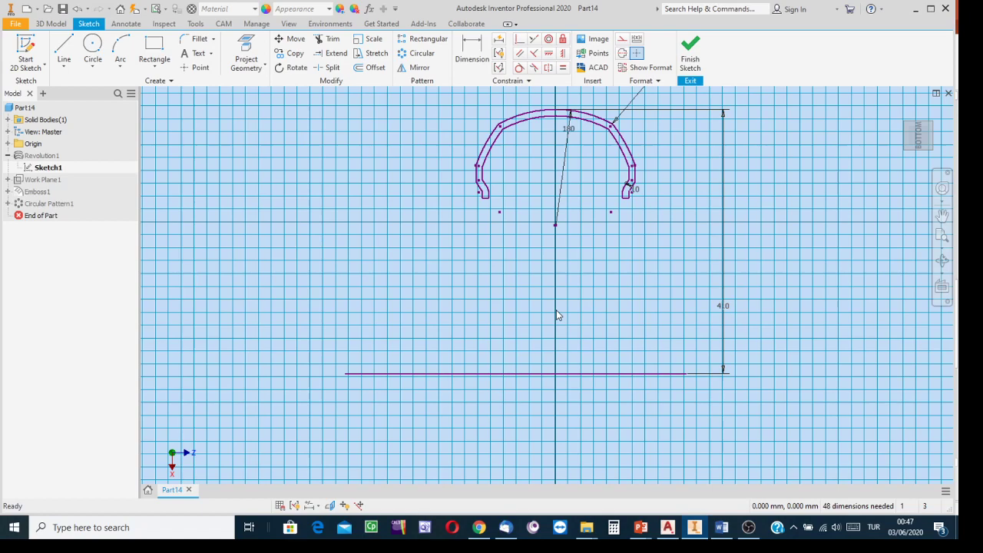
left_click(691, 51)
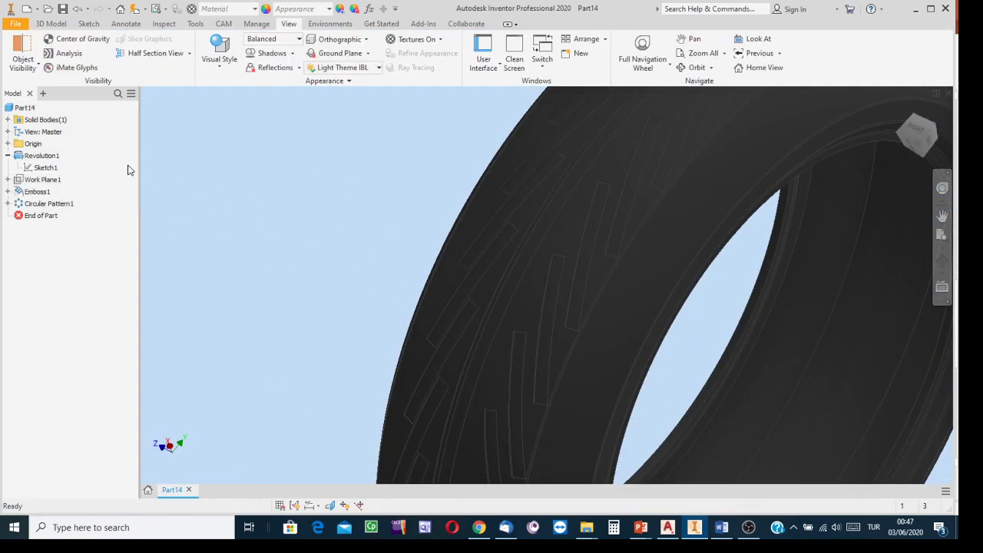
- Open the tire's revolution feature for editing and try partial sweep angles of 90 and 215 degrees
right_click(46, 159)
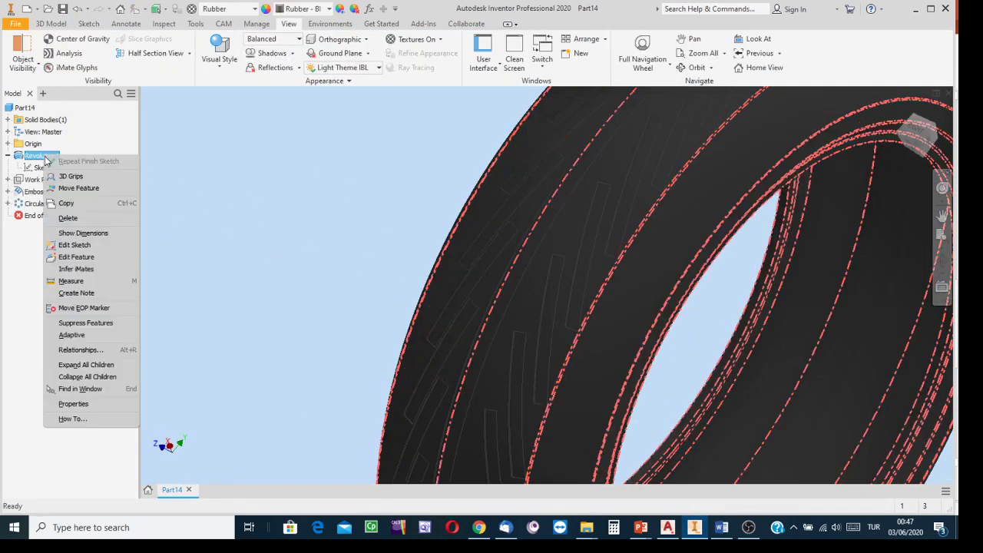
left_click(76, 257)
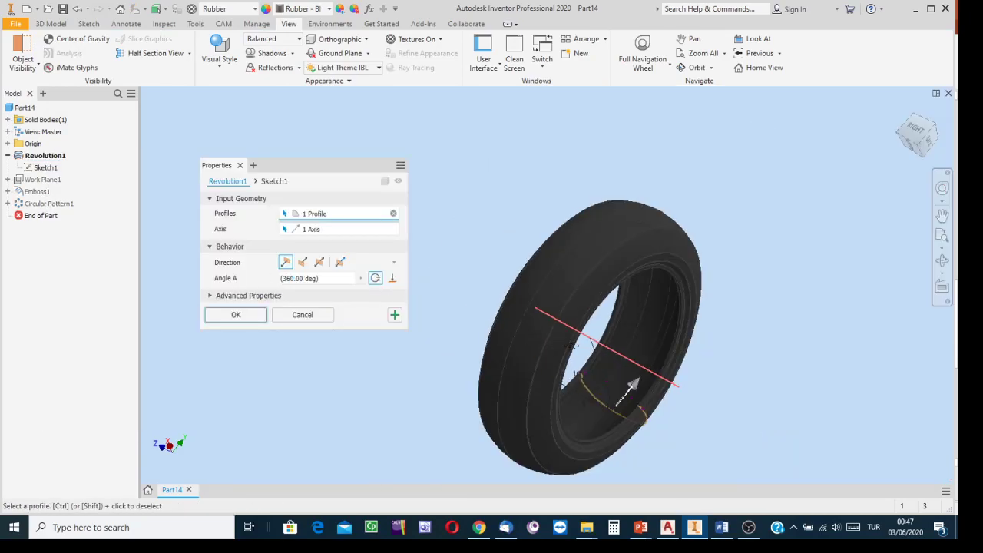
left_click_drag(536, 338, 418, 301)
left_click_drag(368, 282, 541, 215)
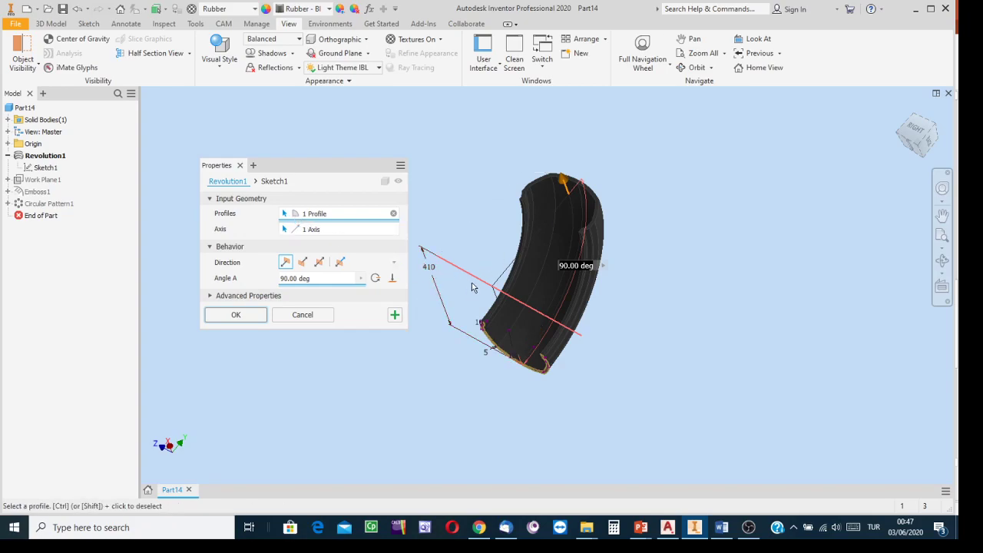
left_click_drag(562, 181, 396, 331)
scroll(480, 290, "up", 3)
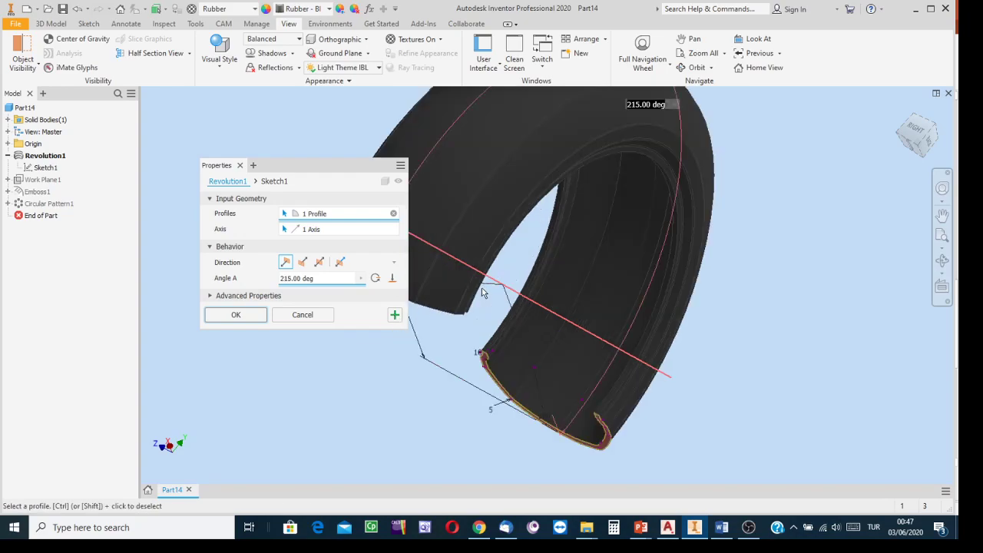
- Set the tire revolution's angle to 360 degrees and apply the feature edit
left_click(360, 280)
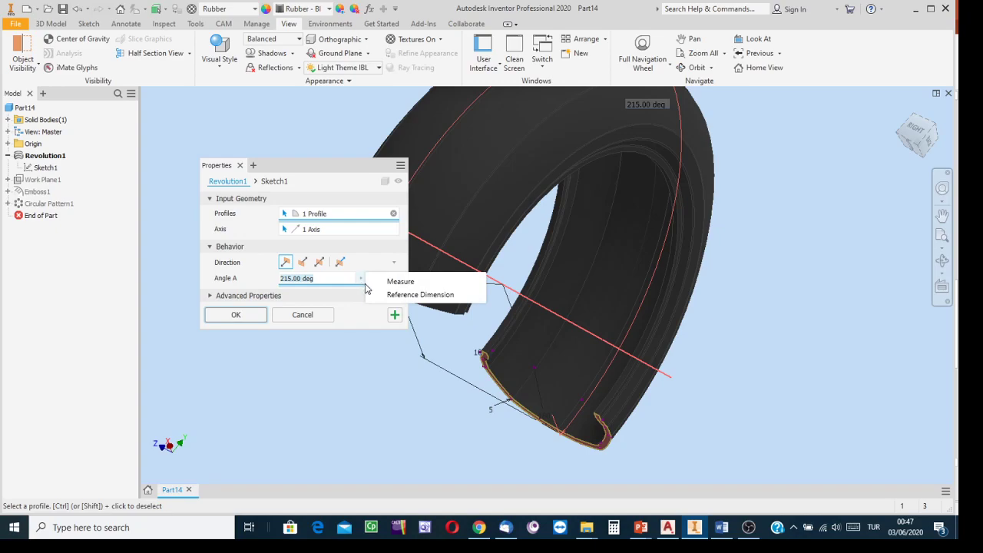
left_click(318, 280)
left_click_drag(319, 278, 280, 280)
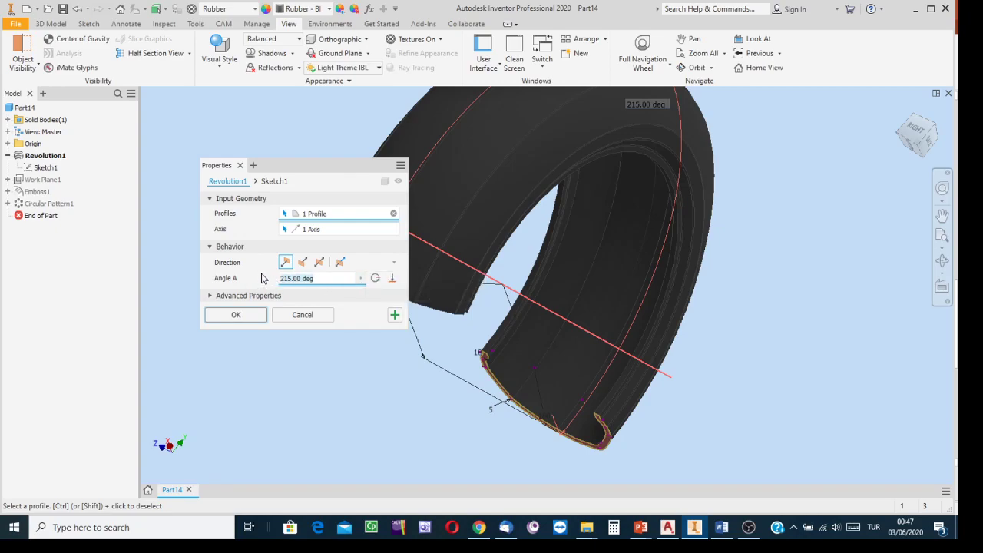
type("360")
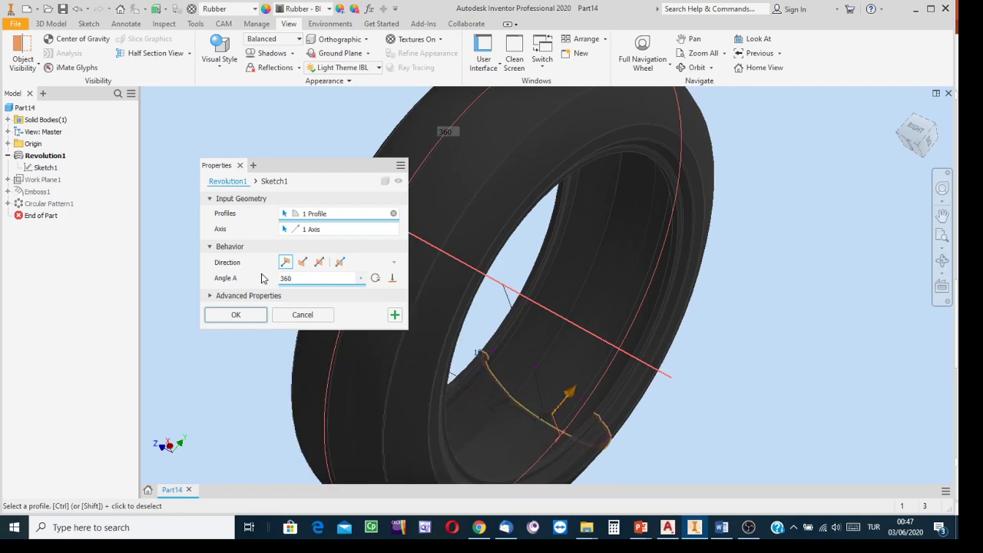
left_click(232, 315)
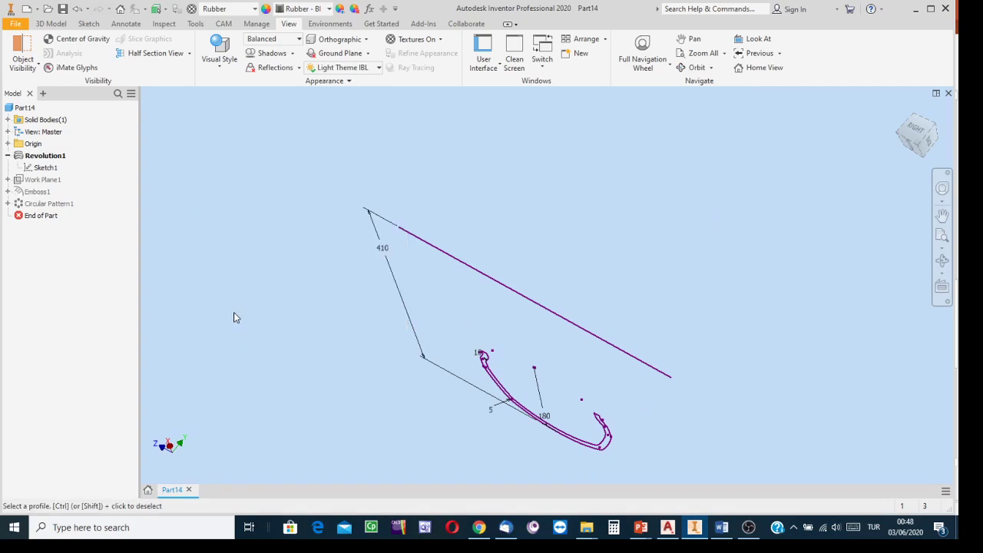
- View the tire from its front-top-right corner and review the available work plane creation methods, including Offset from Plane
scroll(727, 351, "up", 3)
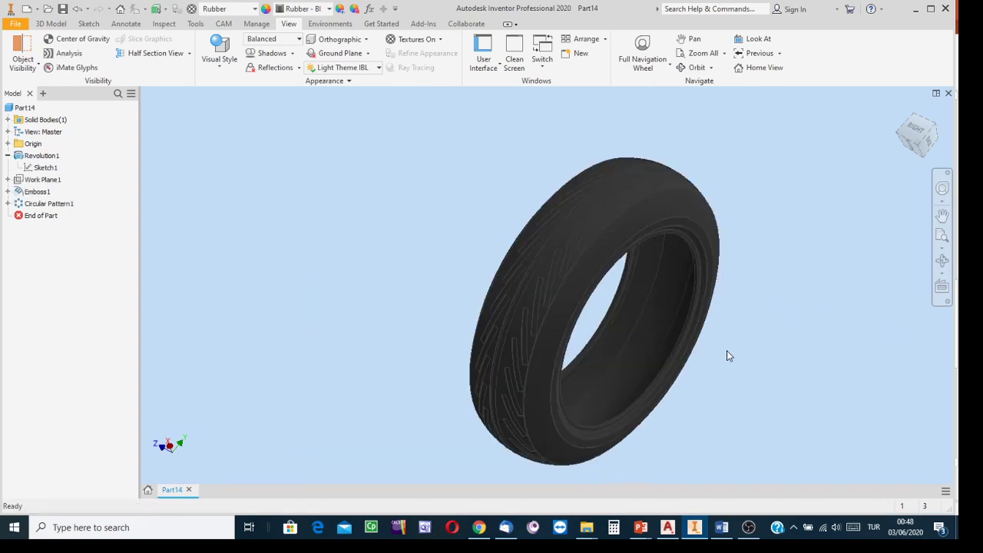
middle_click_drag(727, 350, 740, 332)
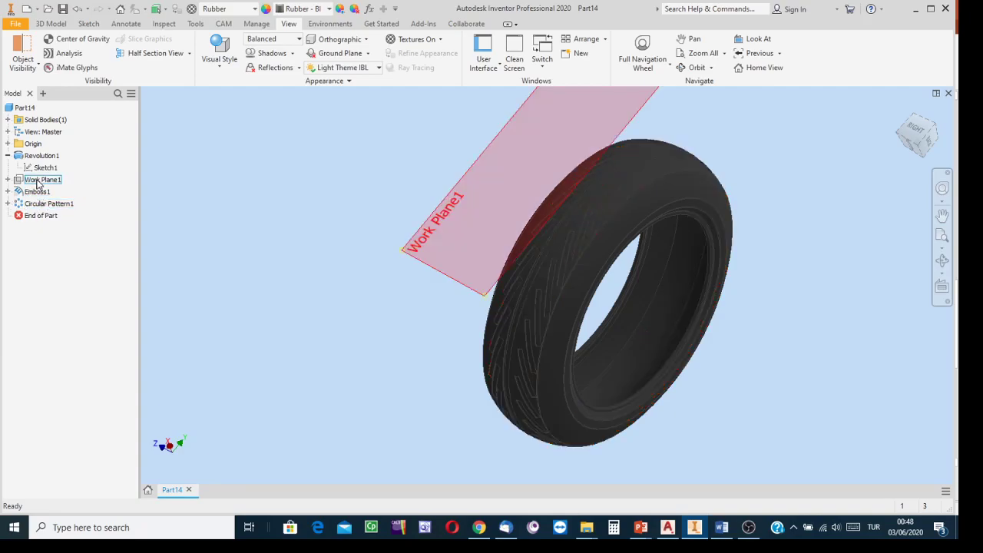
left_click(908, 137)
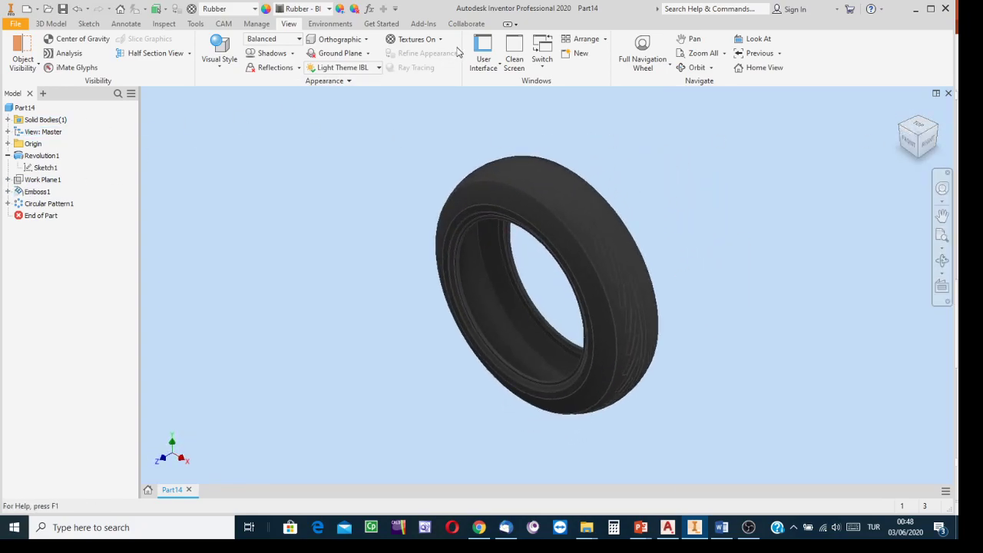
left_click(51, 23)
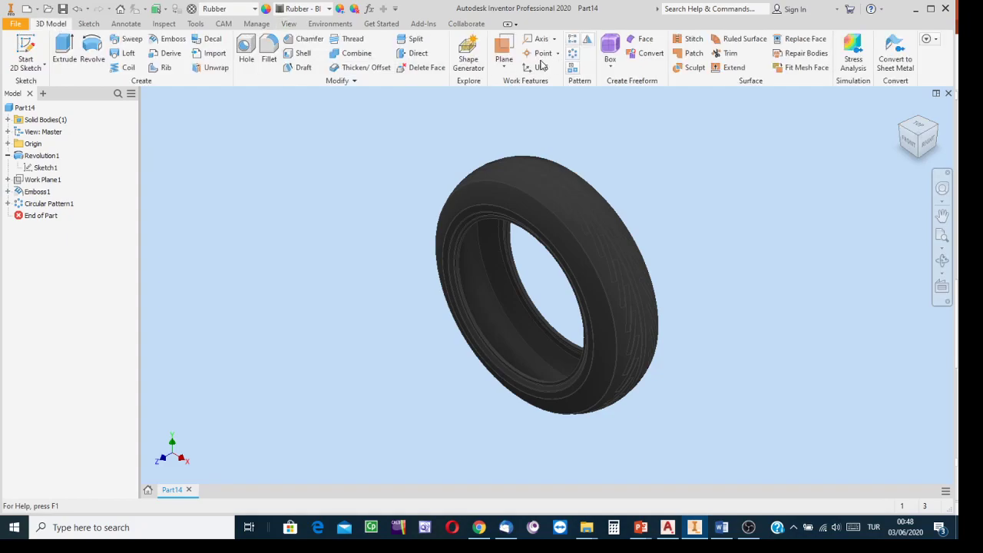
left_click(506, 68)
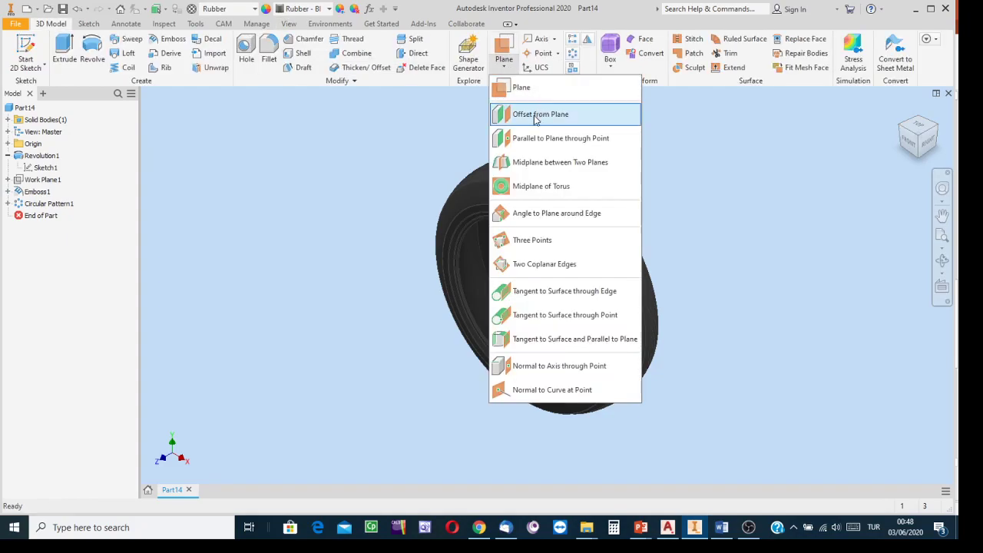
left_click(407, 132)
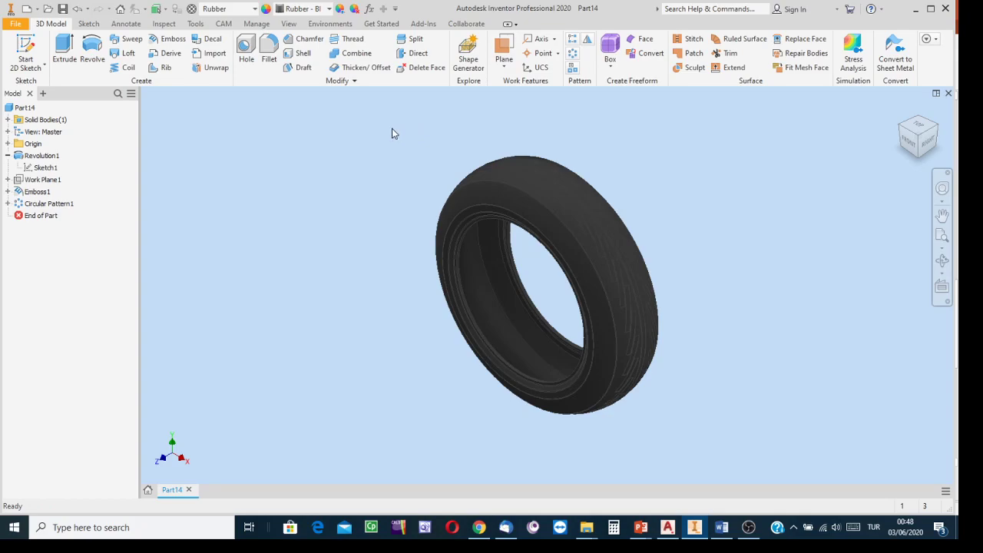
- Inspect Work Plane1 and the origin YZ plane it is based on in the model tree
left_click(8, 179)
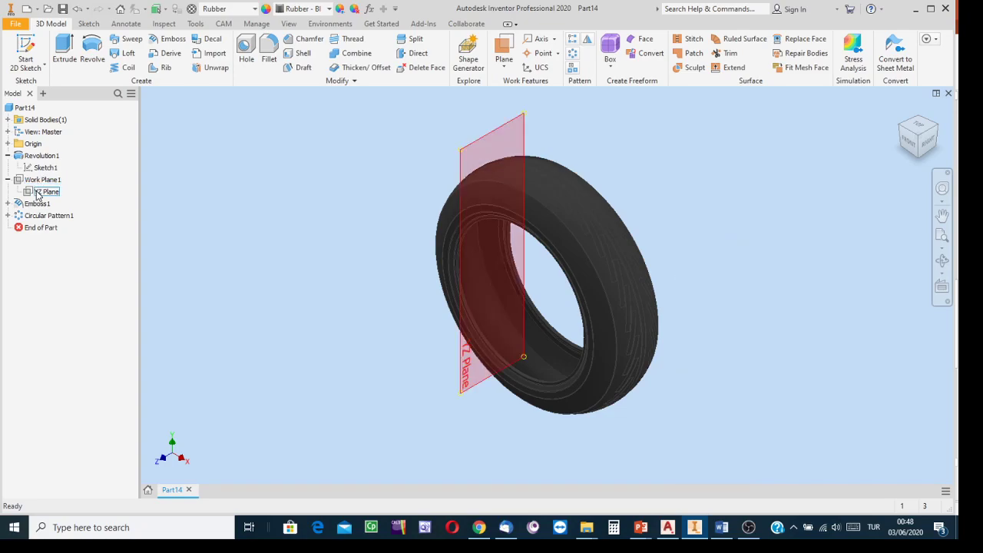
left_click(7, 144)
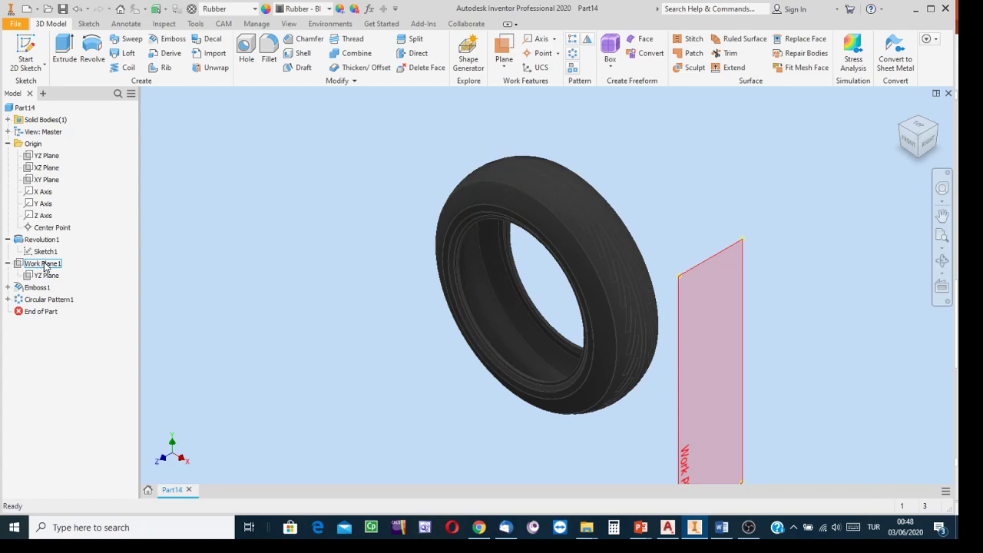
left_click(45, 266)
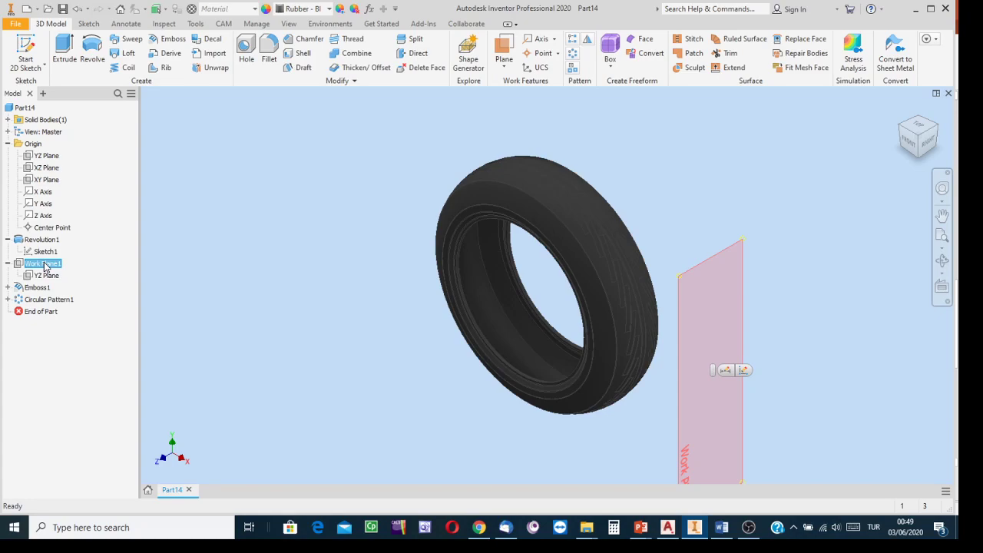
- Open the emboss feature's sketch for editing and examine the three slanted tread groove outlines from an angled view beside the tire
left_click(8, 288)
left_click(43, 299)
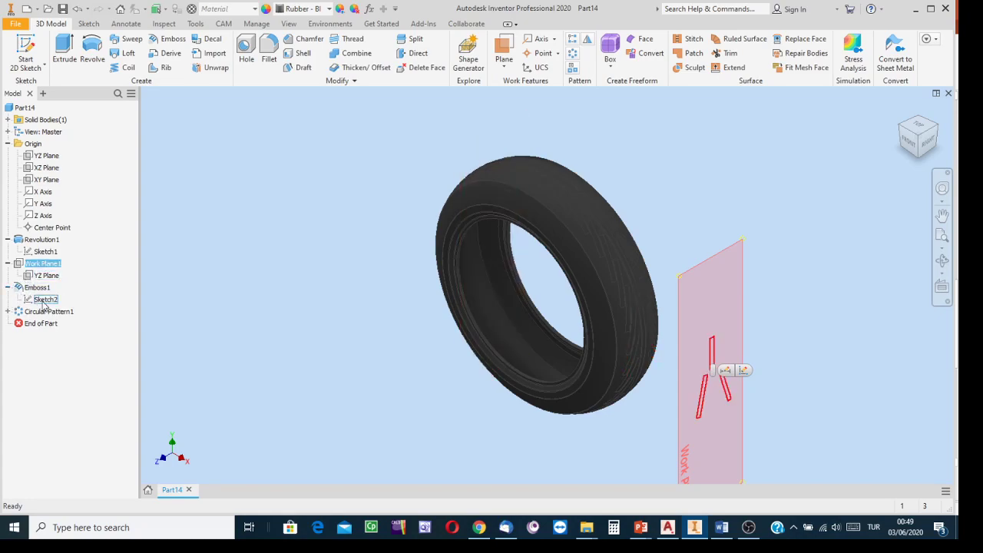
right_click(43, 299)
left_click(72, 311)
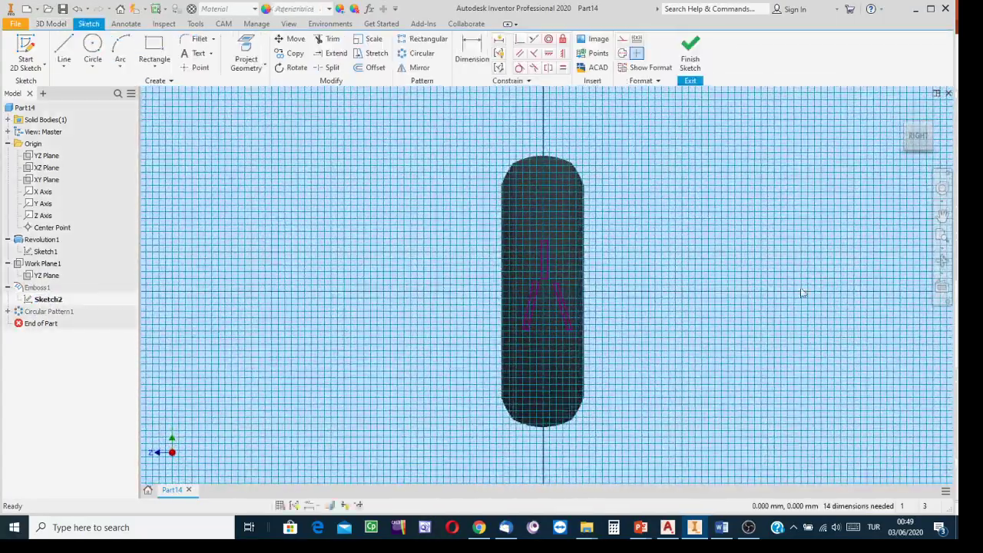
left_click(944, 262)
mouse_move(597, 293)
left_mouse_down()
mouse_move(541, 285)
mouse_move(523, 330)
mouse_move(524, 391)
mouse_move(533, 331)
left_mouse_up()
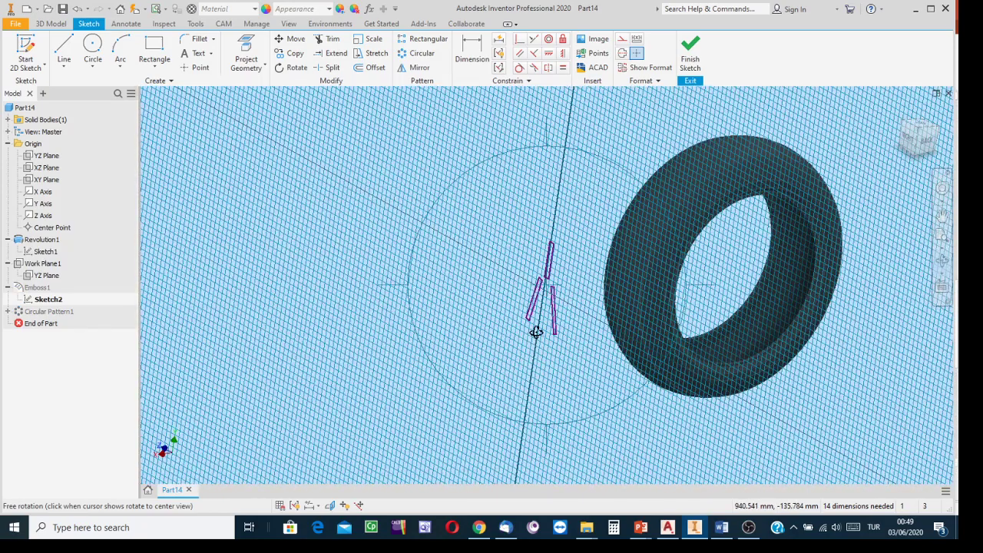
scroll(535, 331, "up", 2)
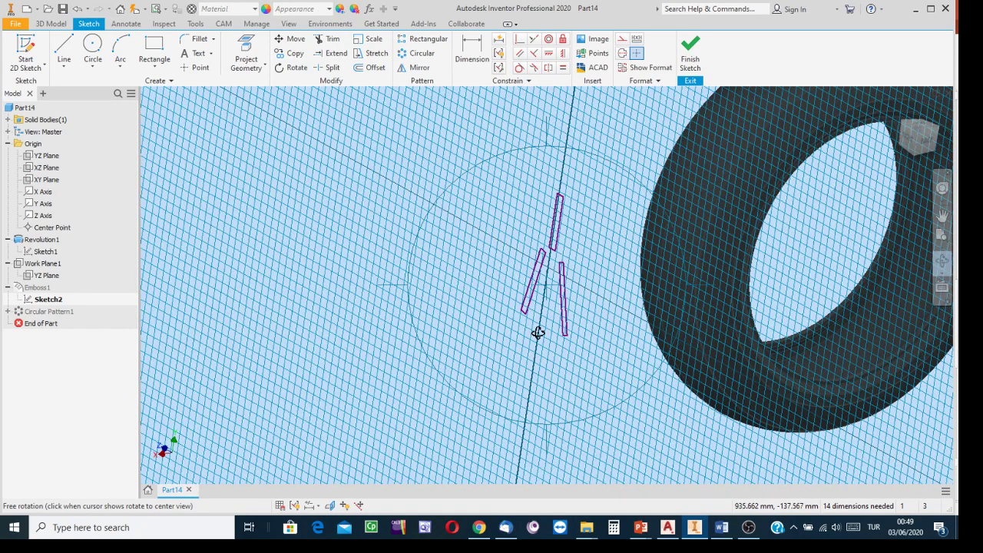
key("Escape")
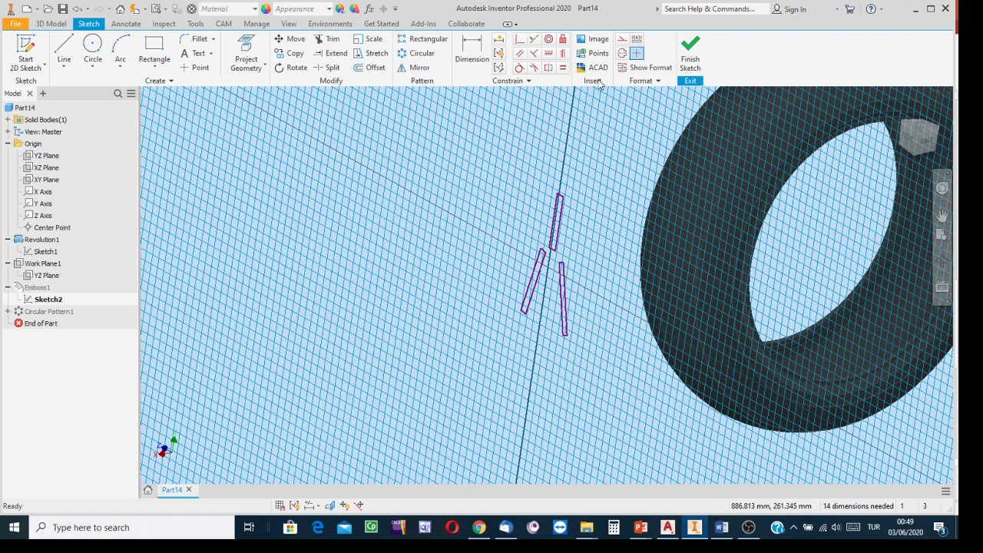
- Finish the tread sketch and review the emboss feature's profiles and settings beside the tire, leaving its edit without applying anything
left_click(692, 51)
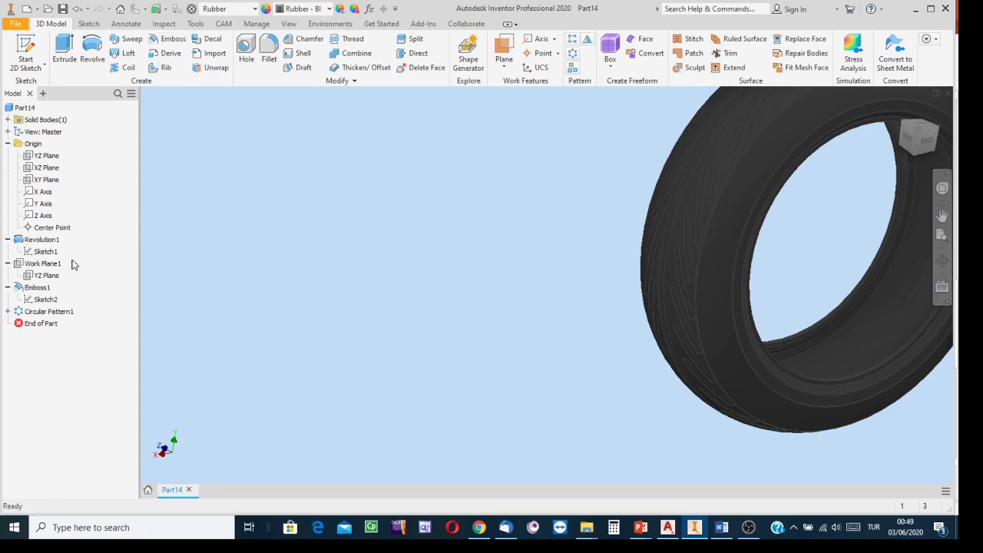
right_click(47, 288)
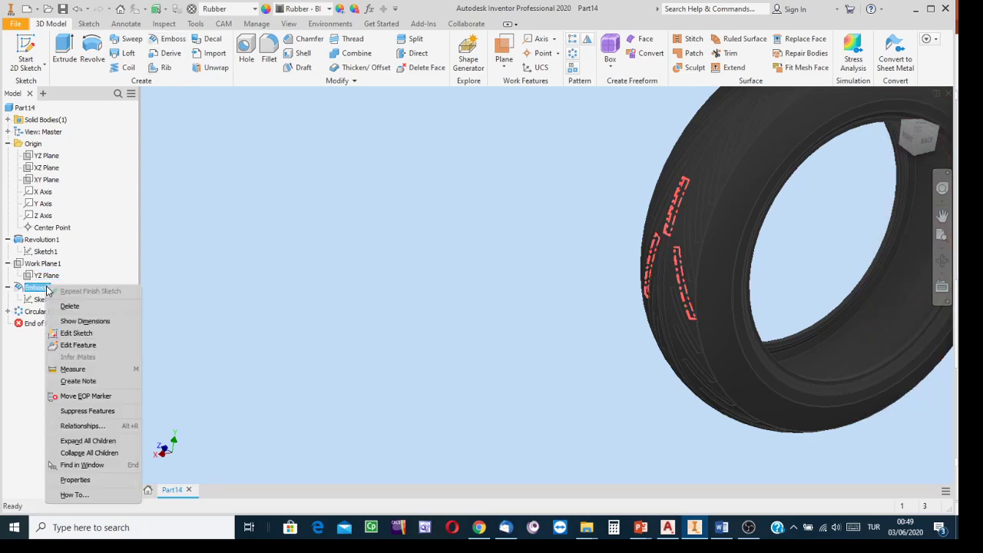
left_click(77, 345)
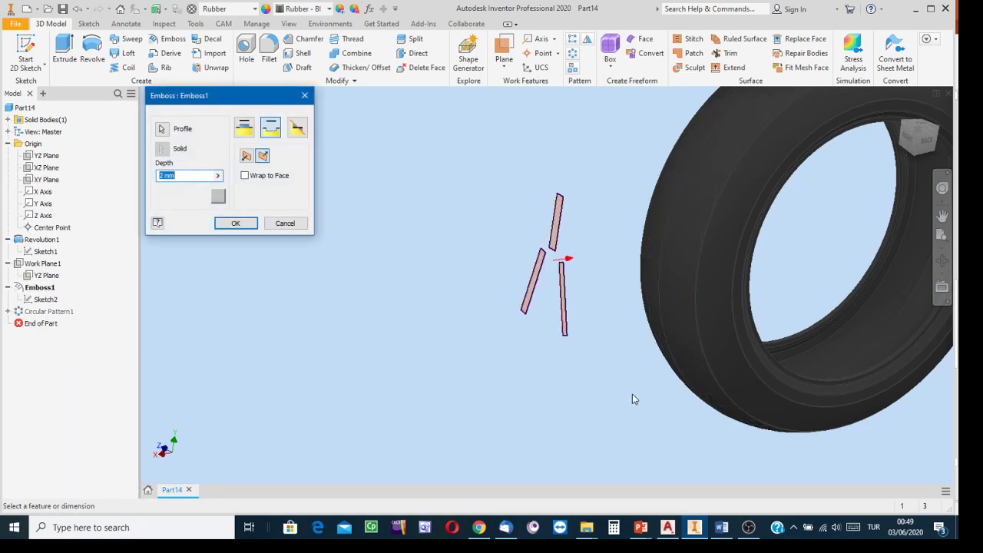
scroll(638, 400, "down", 3)
middle_click_drag(599, 400, 536, 319)
scroll(536, 320, "up", 5)
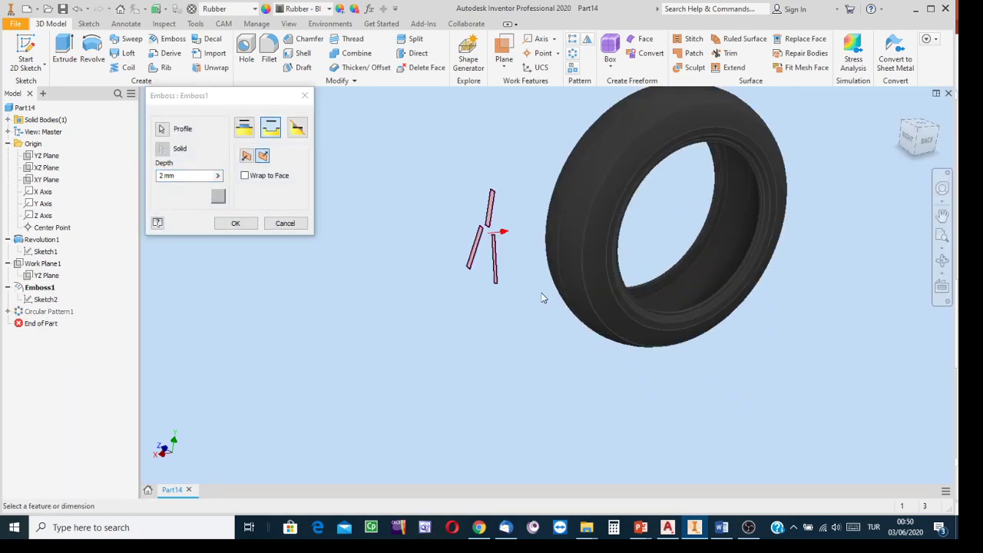
scroll(574, 444, "down", 2)
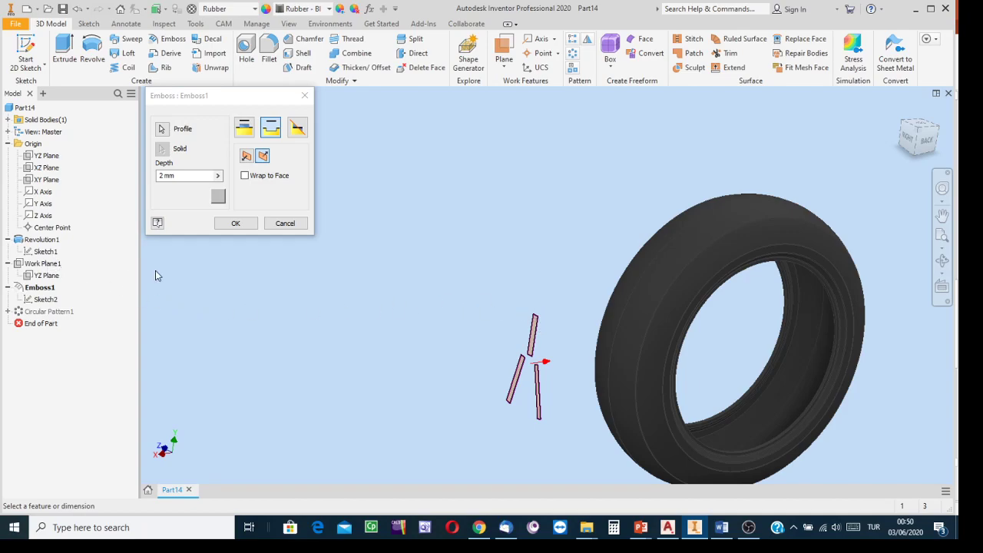
left_click(283, 223)
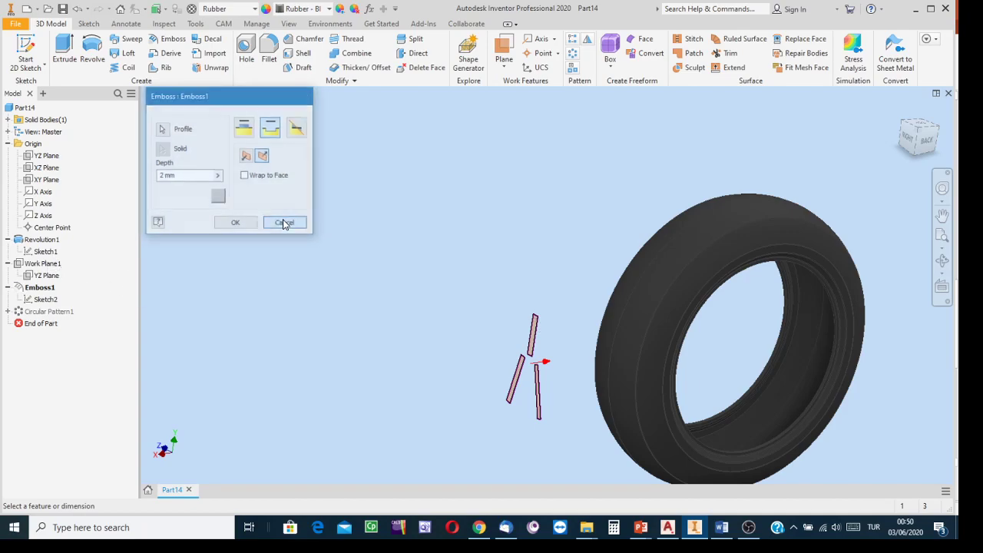
- Make Work Plane1 visible beside the tire
right_click(38, 266)
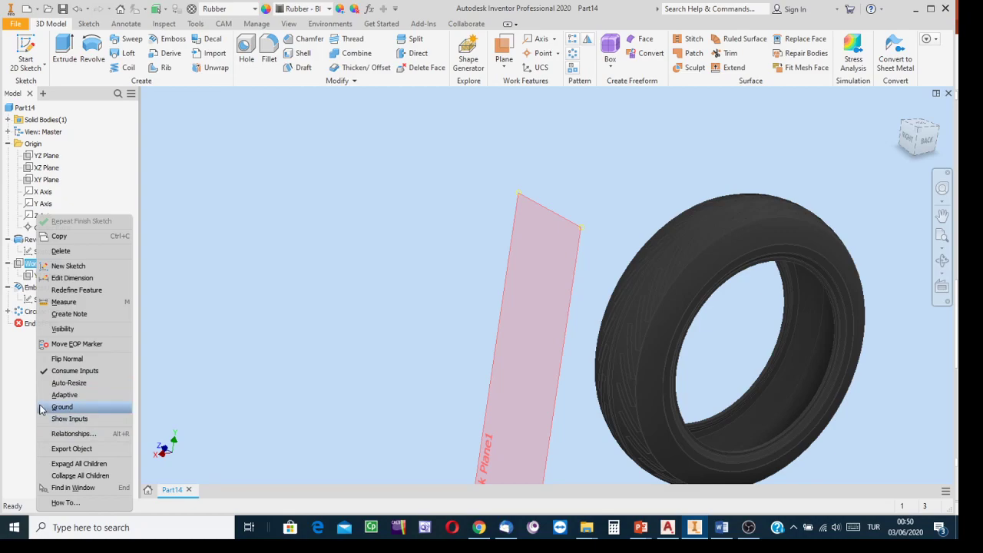
left_click(195, 409)
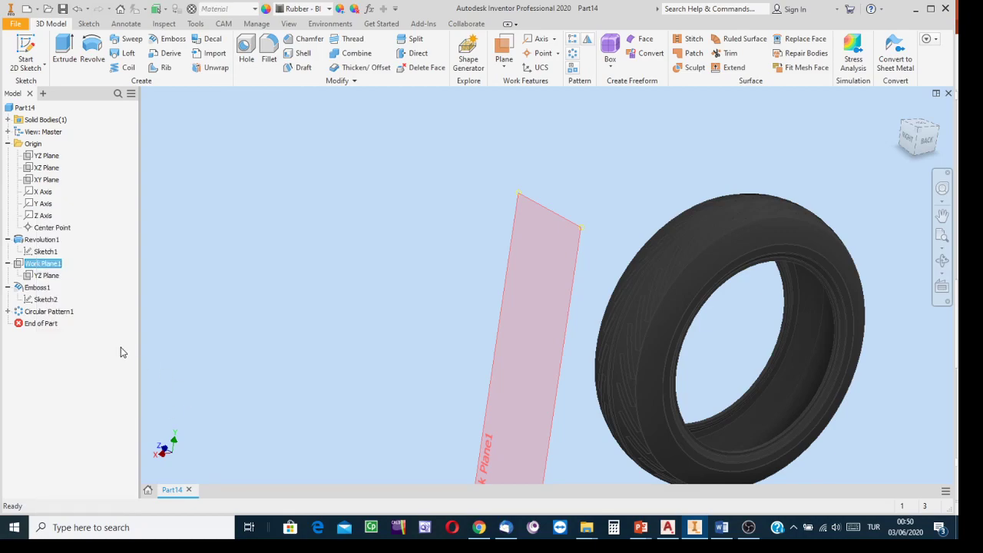
right_click(43, 265)
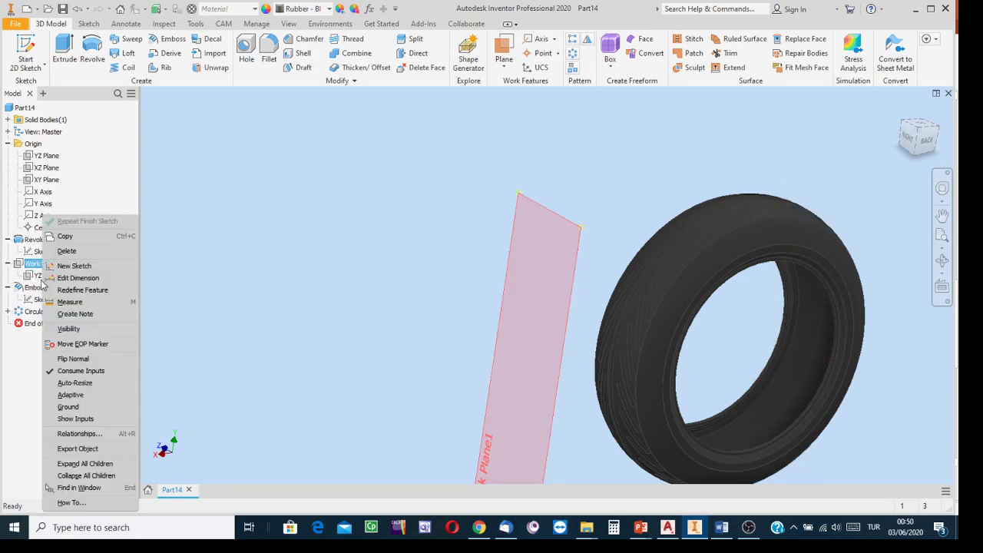
left_click(68, 329)
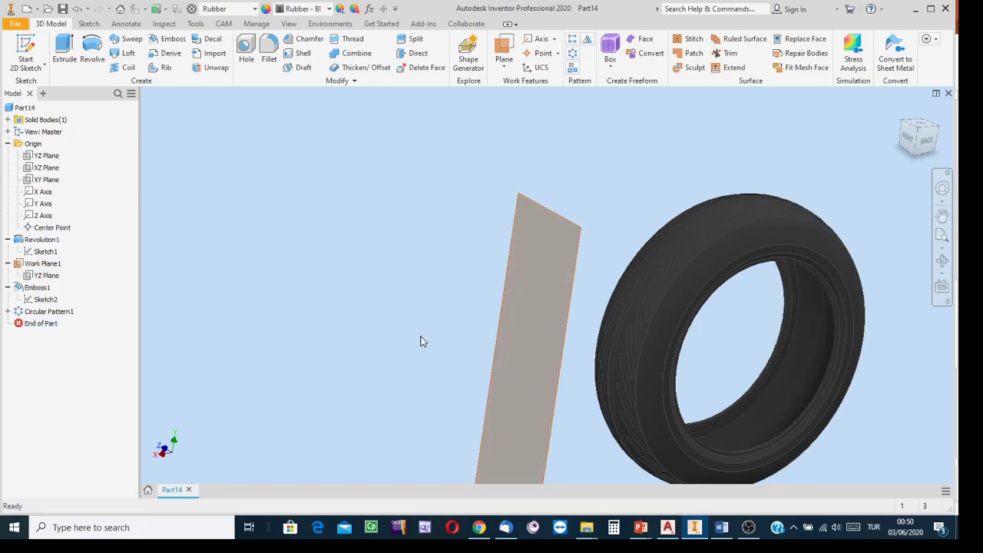
- Open the emboss feature's sketch, examine from several angles how the groove outlines lie on the work plane, and finish the sketch
right_click(47, 300)
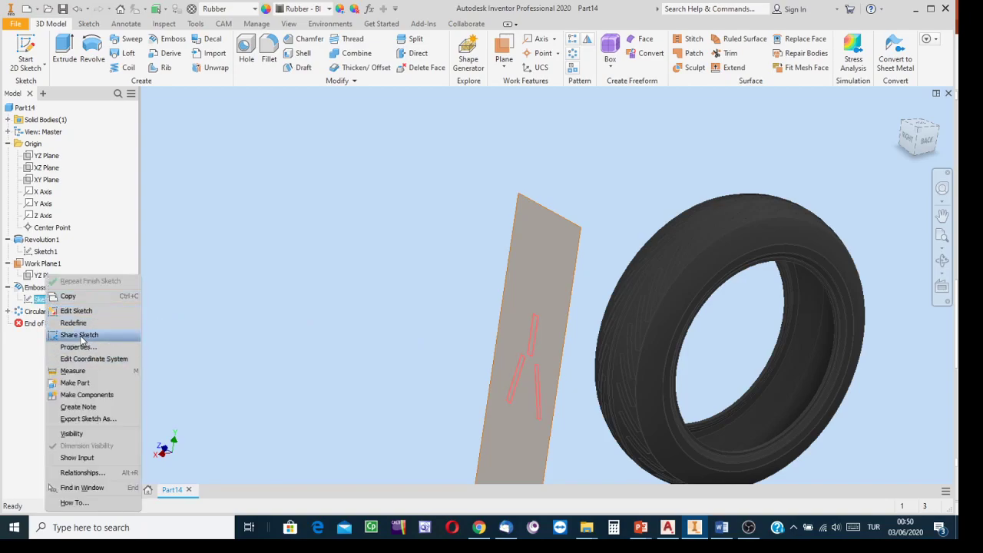
left_click(76, 312)
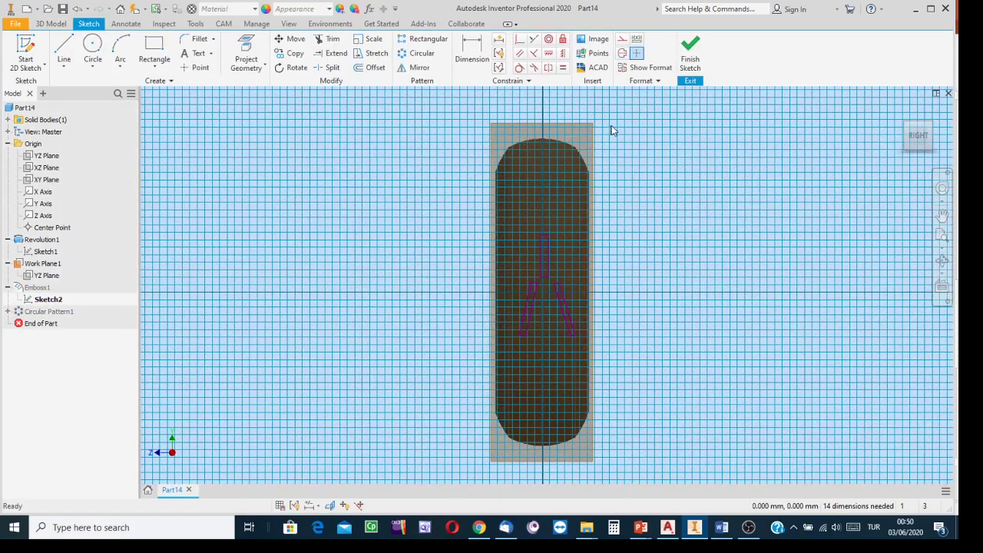
left_click(942, 261)
mouse_move(707, 274)
left_mouse_down()
mouse_move(571, 279)
mouse_move(582, 298)
mouse_move(622, 292)
mouse_move(615, 226)
left_mouse_up()
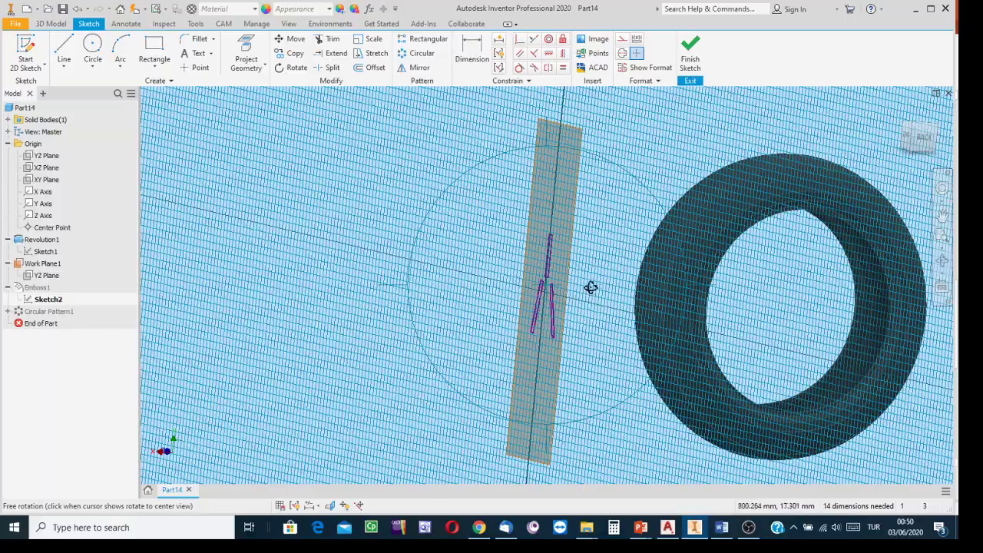
mouse_move(586, 281)
left_mouse_down()
mouse_move(619, 256)
mouse_move(619, 309)
mouse_move(658, 281)
mouse_move(702, 270)
mouse_move(687, 314)
mouse_move(695, 333)
left_mouse_up()
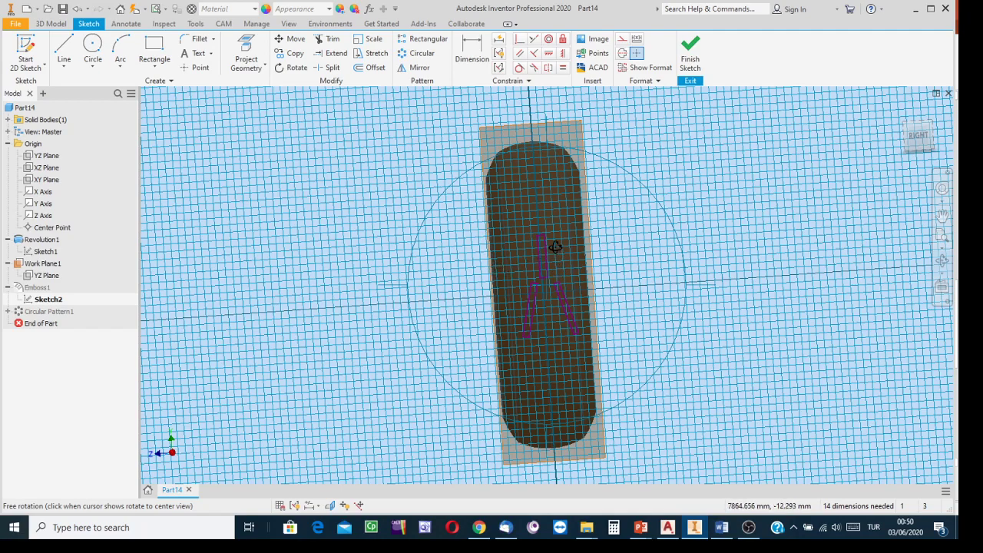
left_click_drag(583, 259, 522, 268)
key("Escape")
left_click(691, 52)
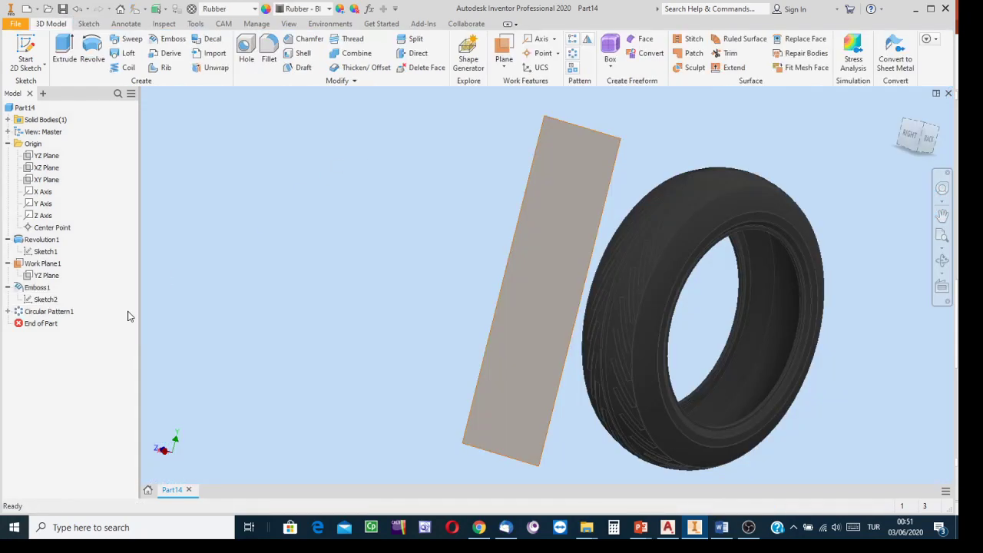
- Reopen the emboss feature for editing and review its engrave type, depth and the three selected groove profiles on the work plane
right_click(43, 291)
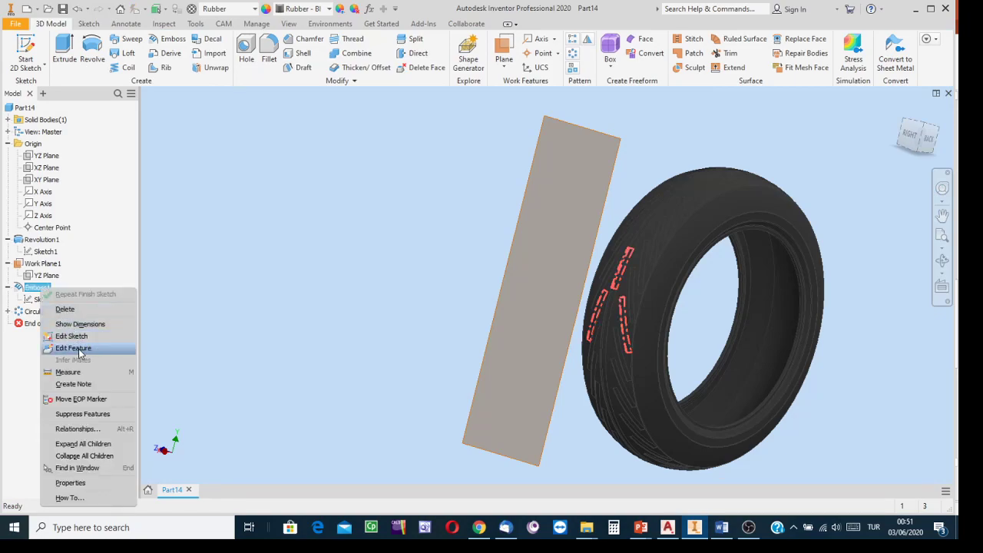
left_click(73, 348)
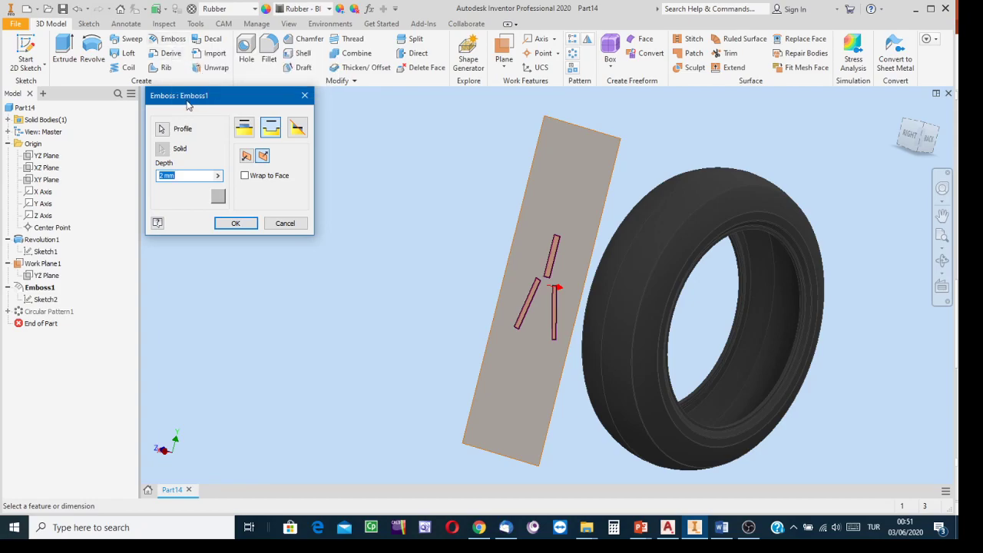
left_click_drag(196, 100, 236, 171)
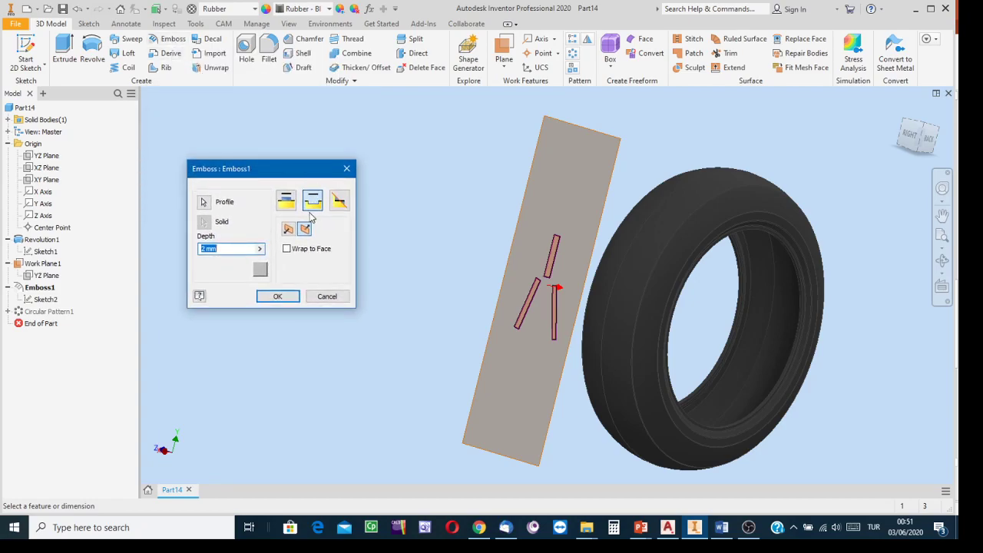
left_click(314, 203)
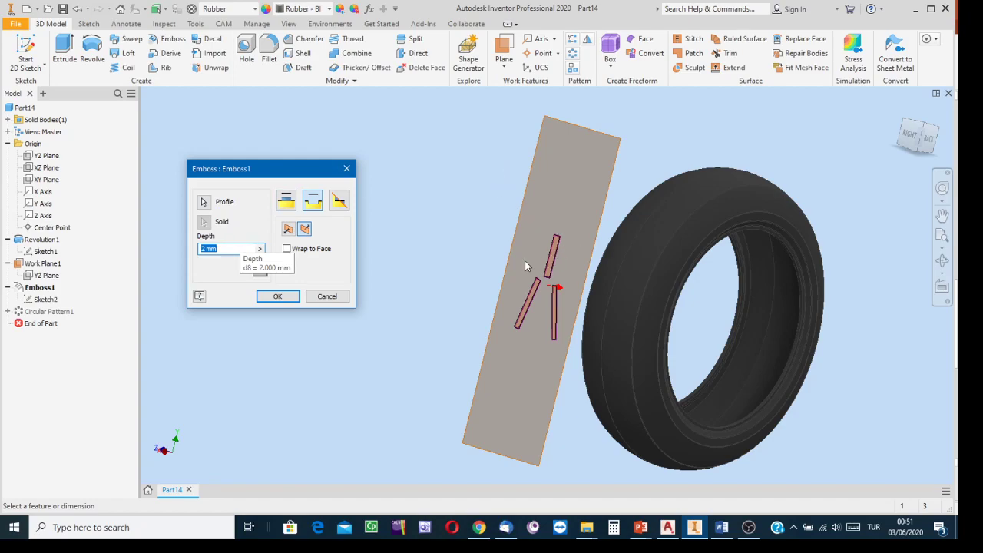
left_click(204, 203)
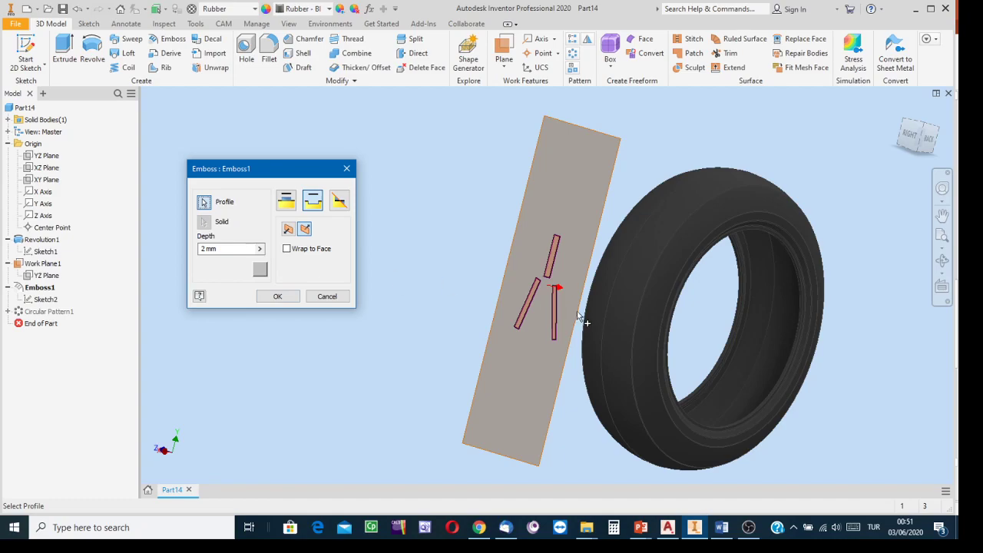
scroll(559, 289, "up", 2)
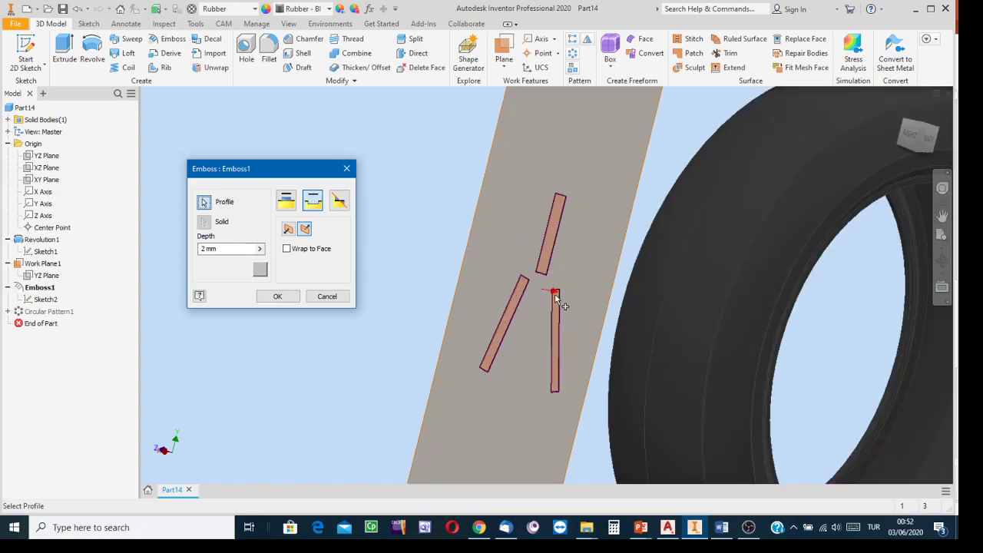
scroll(556, 299, "down", 2)
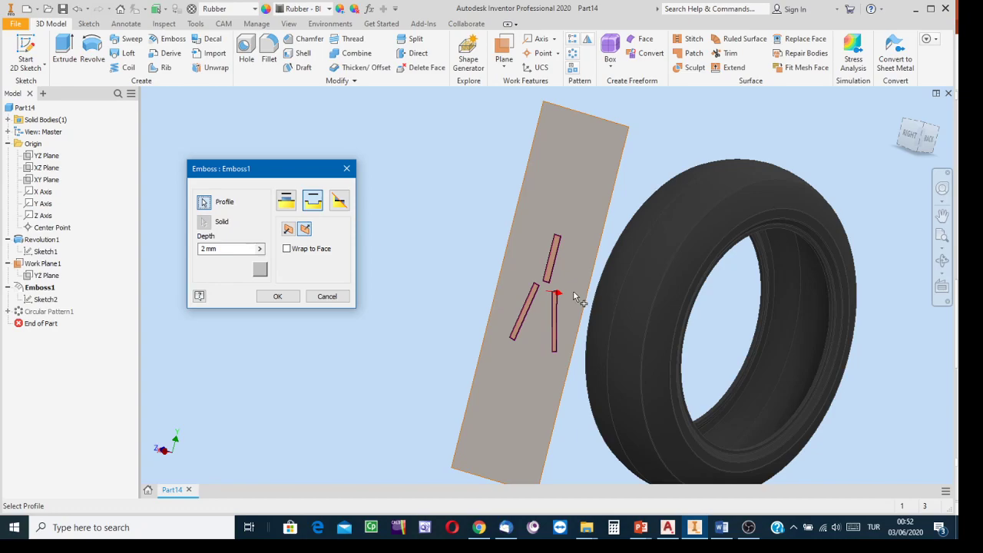
- Compare both emboss directions from the back view, set the direction toward the tire and apply the feature edit
left_click(289, 230)
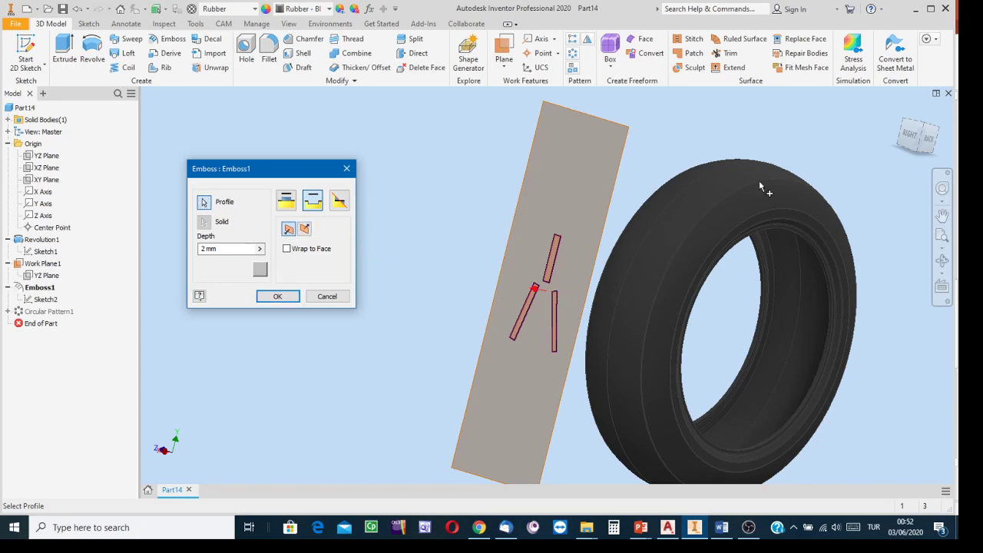
left_click(929, 140)
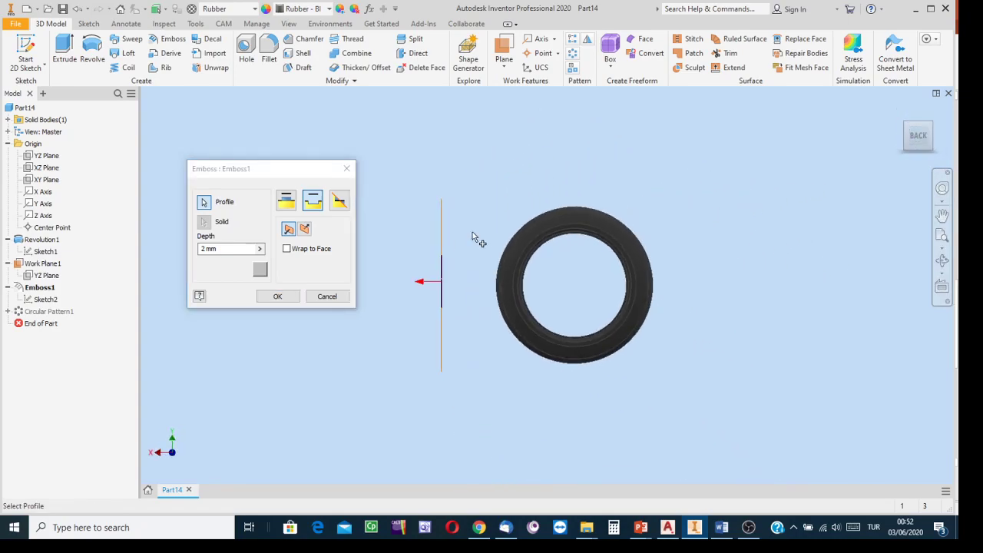
scroll(429, 286, "up", 3)
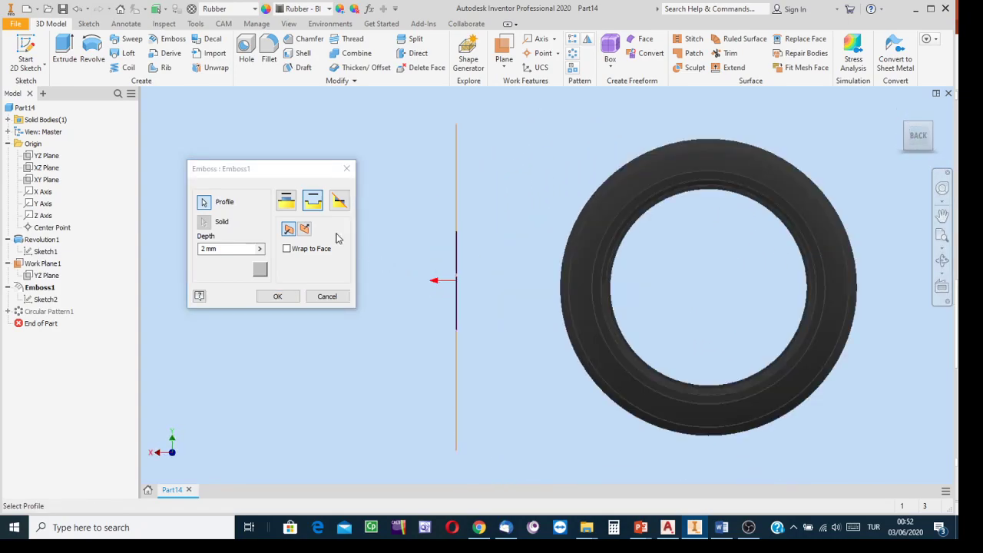
left_click(306, 229)
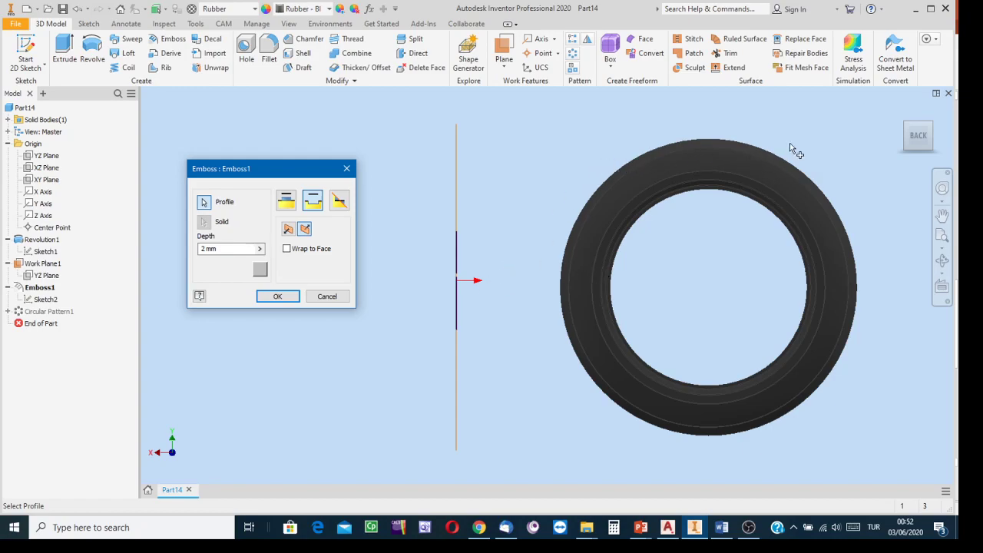
left_click(910, 127)
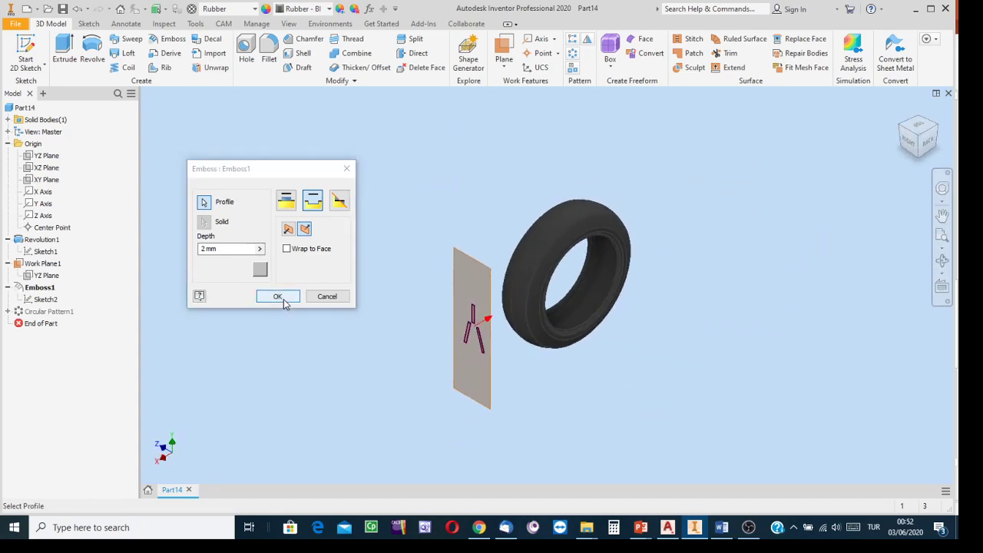
left_click(278, 297)
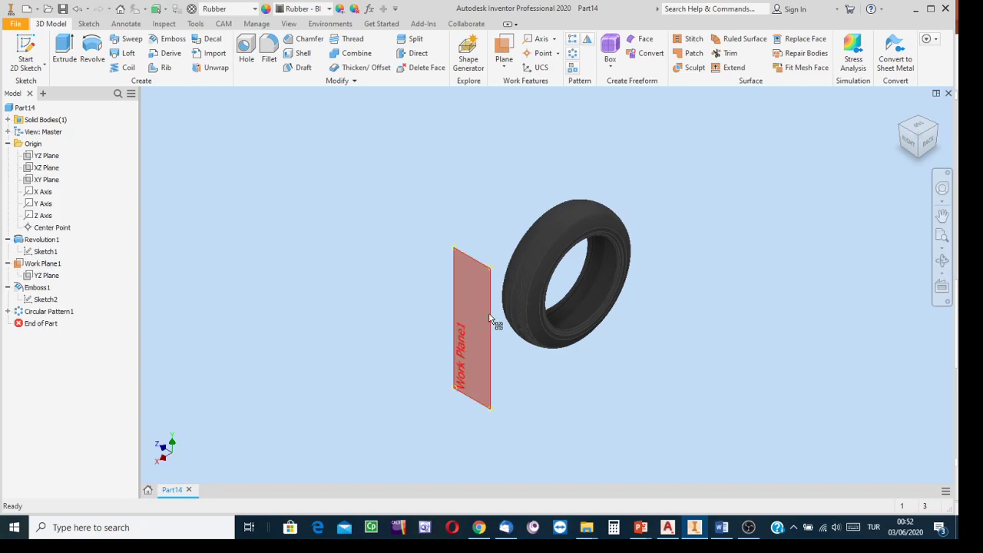
- Review the circular pattern's features, rotation axis and placement settings, accept them, and inspect the patterned tread grooves up close
scroll(515, 314, "down", 5)
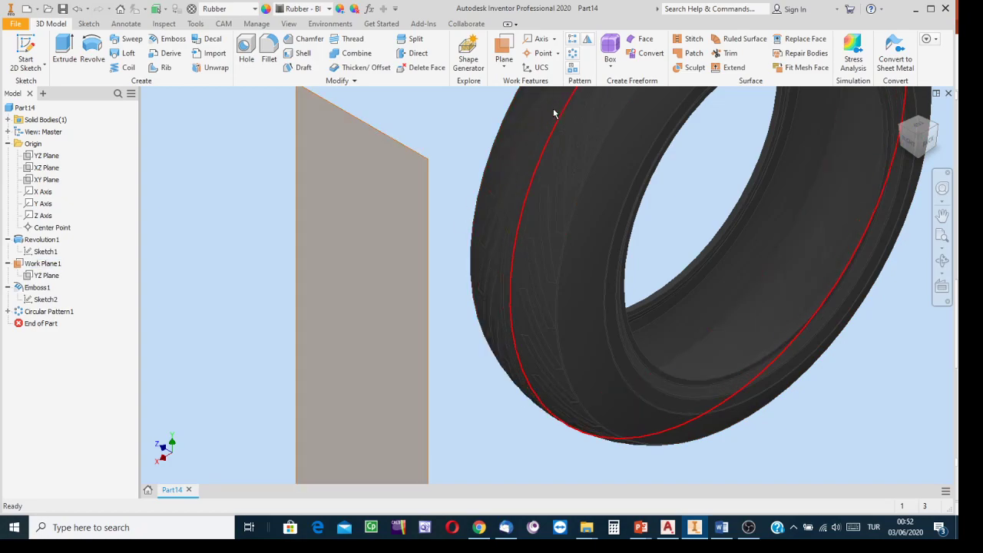
right_click(42, 318)
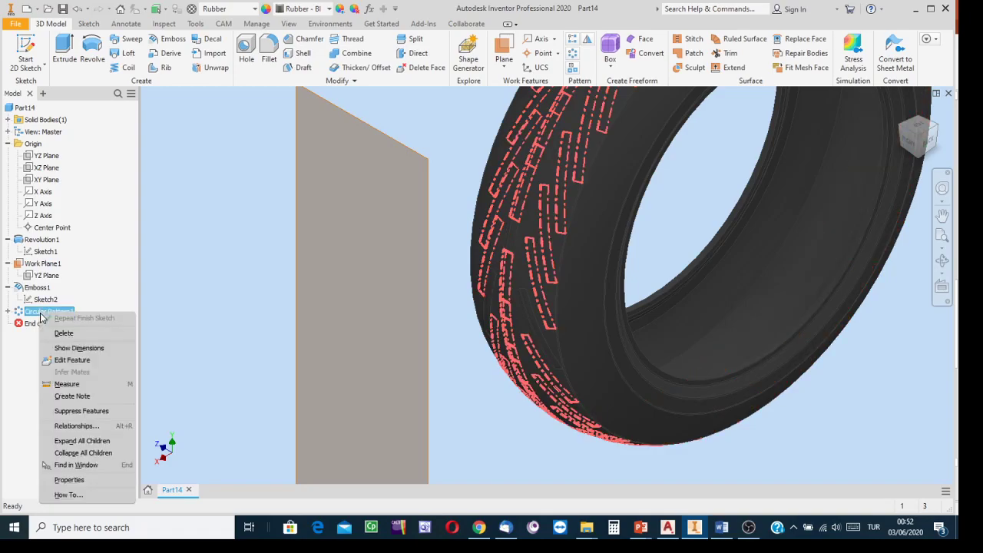
left_click(72, 360)
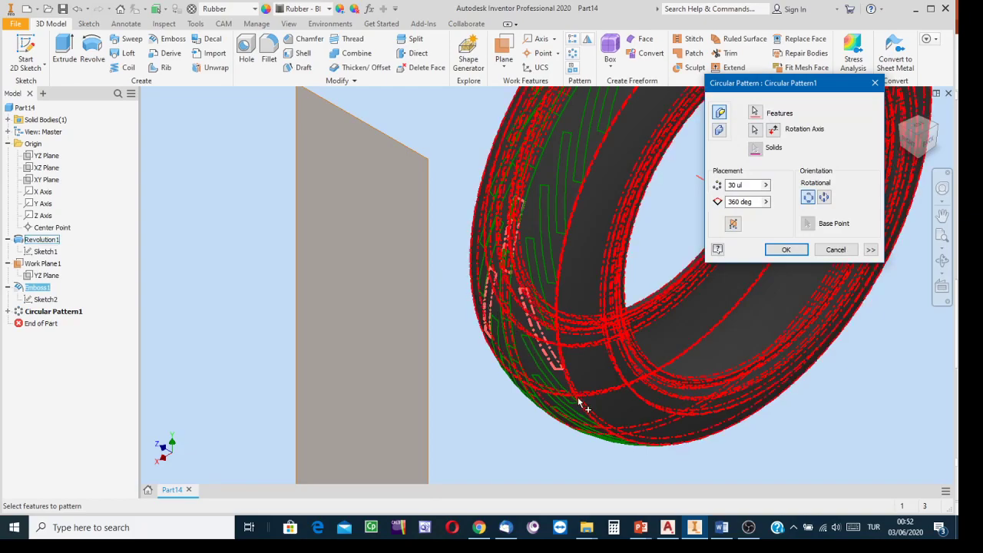
scroll(500, 446, "down", 3)
middle_click_drag(482, 446, 423, 370)
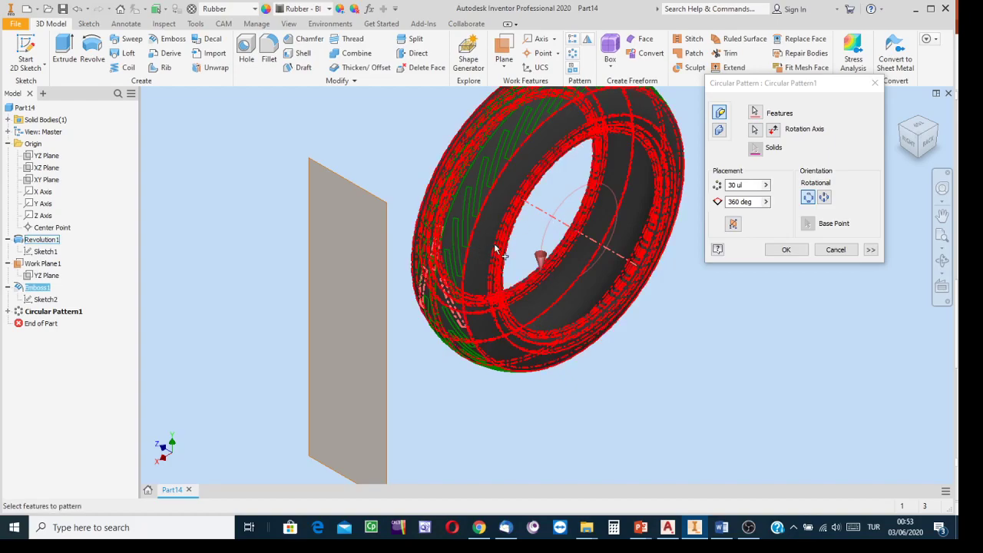
left_click(785, 250)
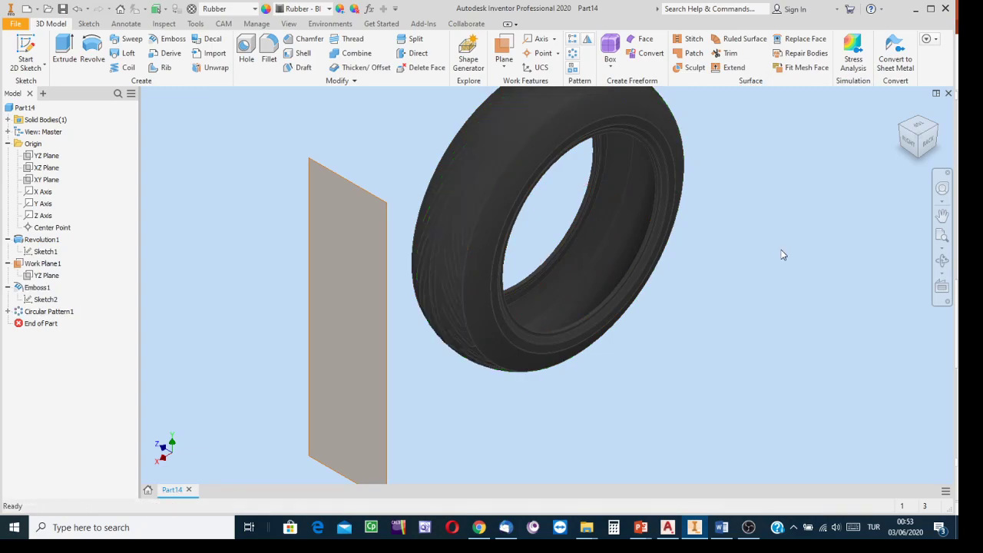
scroll(461, 247, "down", 5)
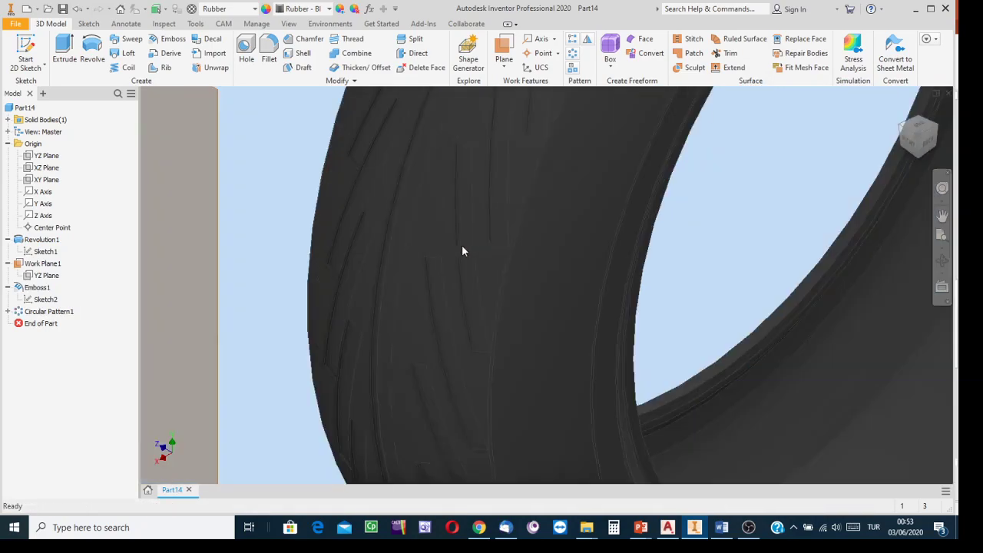
scroll(476, 267, "down", 2)
scroll(475, 267, "down", 2)
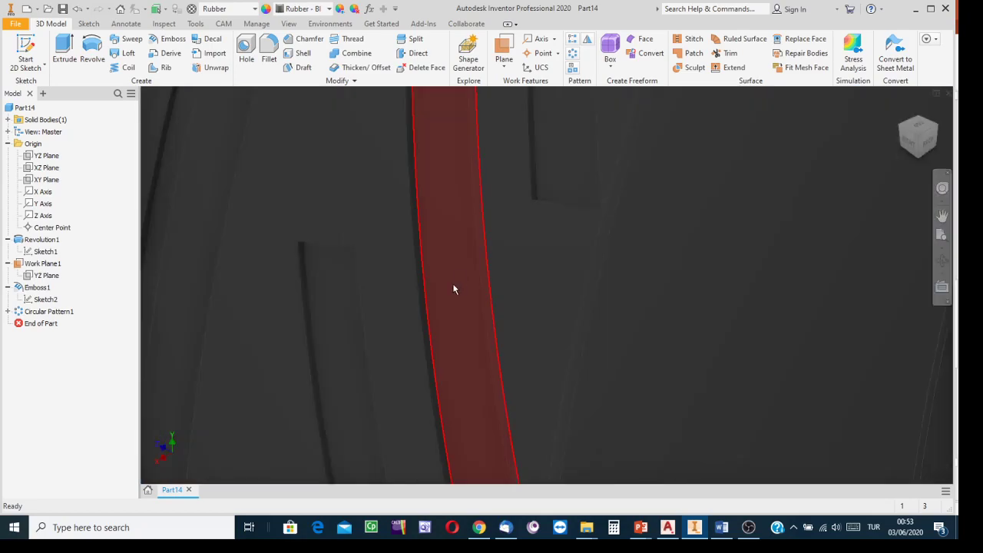
- Hide the offset work plane beside the tire so only the tire model remains displayed
scroll(451, 309, "up", 4)
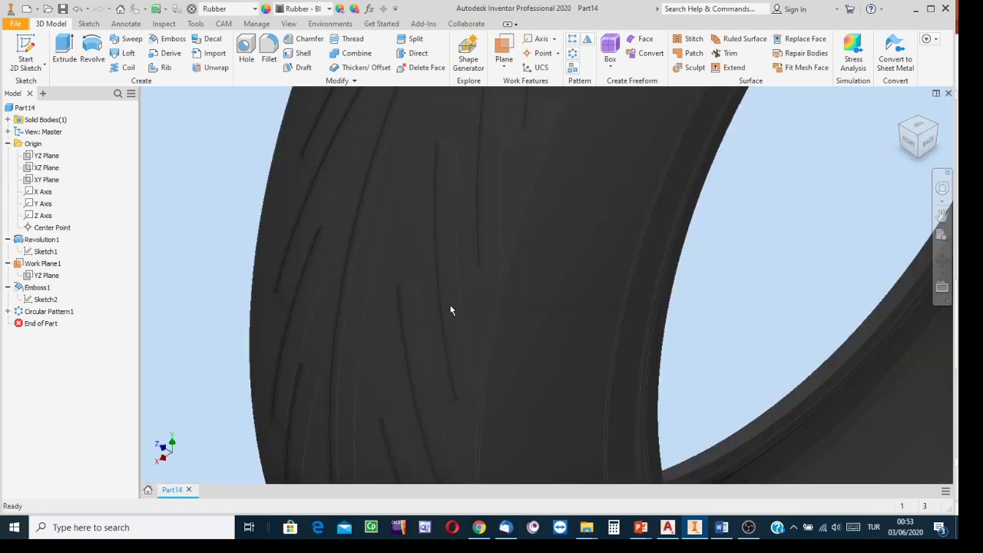
scroll(451, 309, "up", 2)
scroll(451, 310, "up", 2)
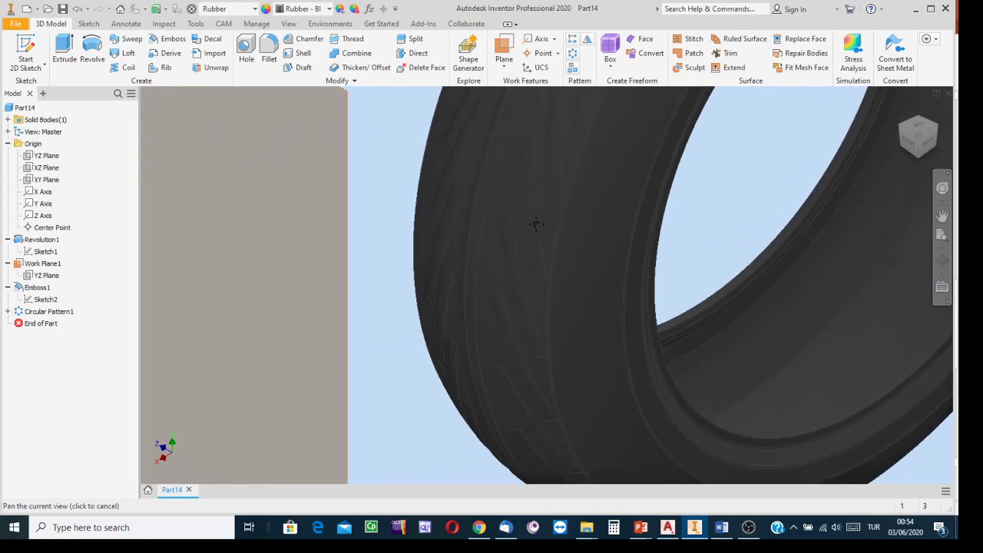
scroll(515, 274, "up", 4)
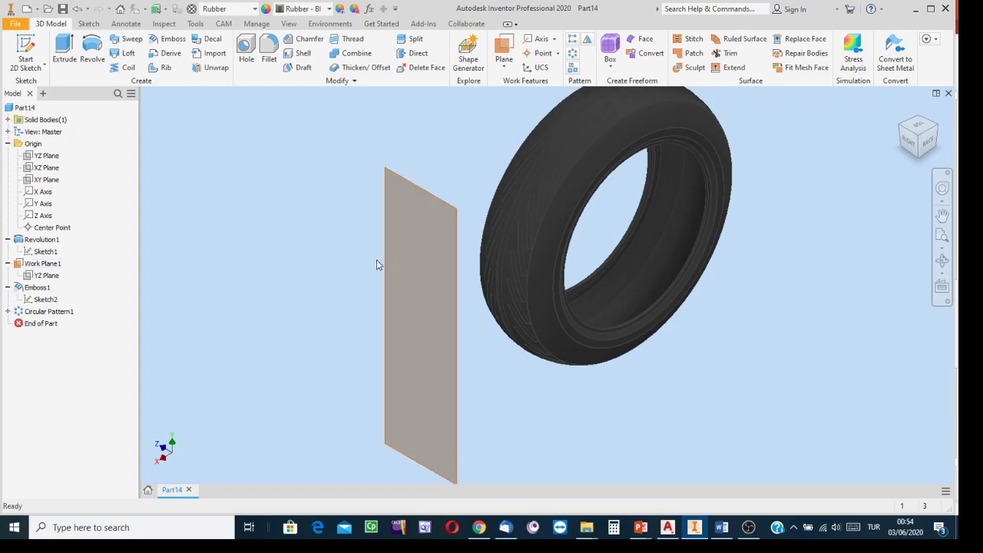
scroll(309, 285, "up", 2)
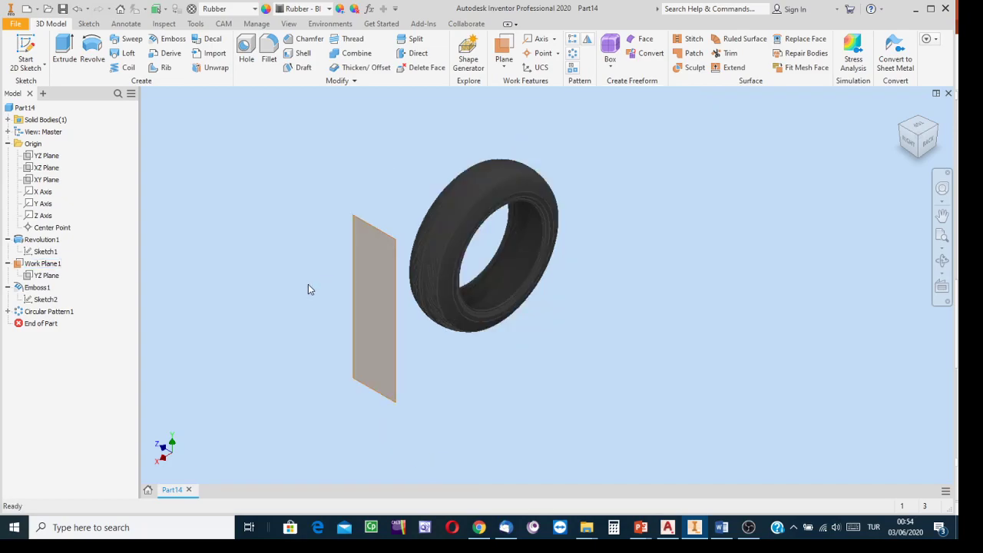
right_click(45, 265)
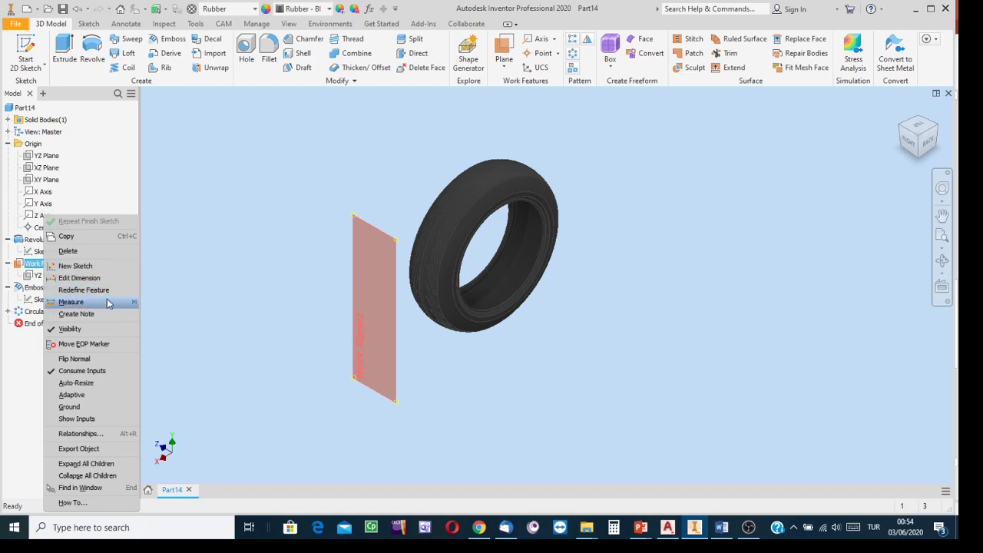
left_click(69, 329)
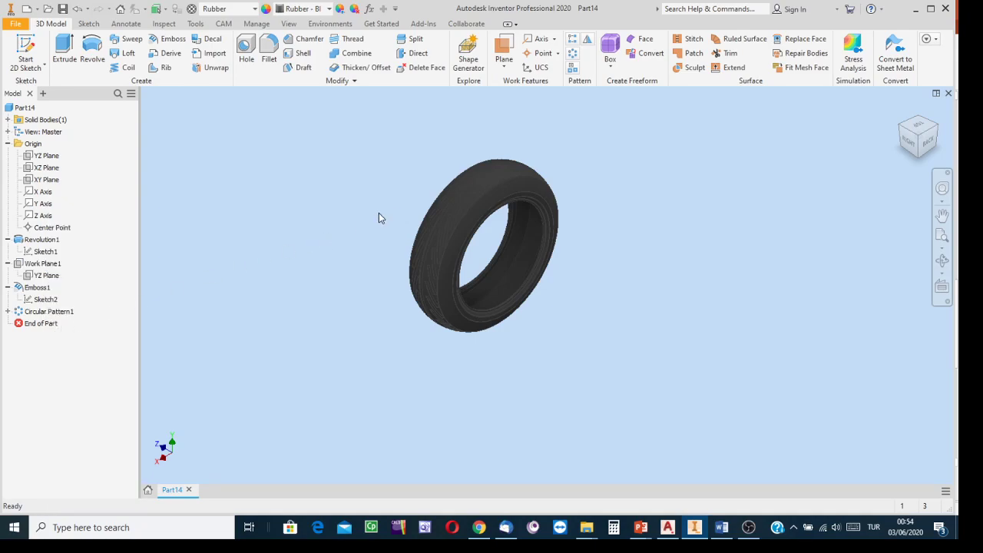
- Examine the finished tire from several angles, including its inner surface, sidewalls and patterned tread grooves
scroll(463, 224, "up", 5)
scroll(495, 230, "down", 4)
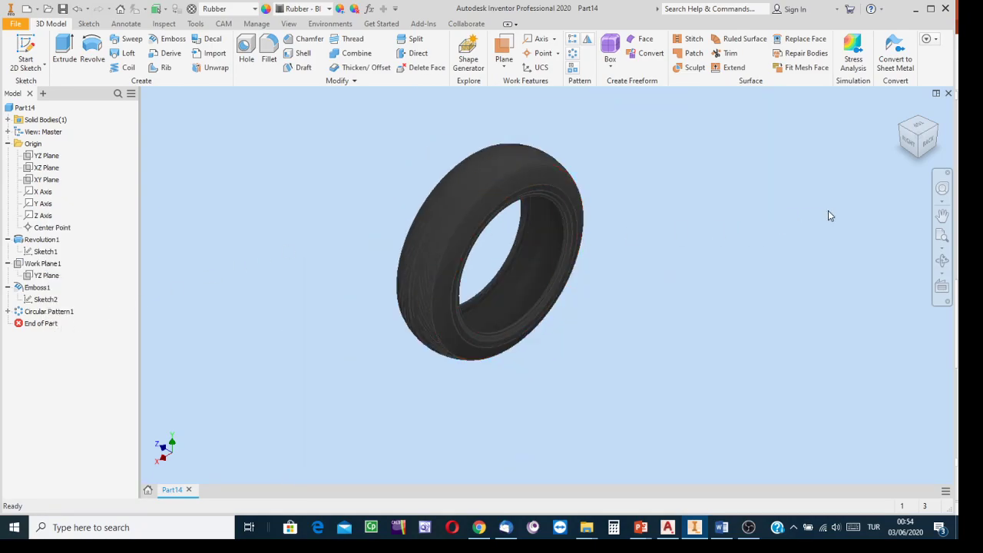
left_click(947, 263)
left_click_drag(608, 292, 717, 292)
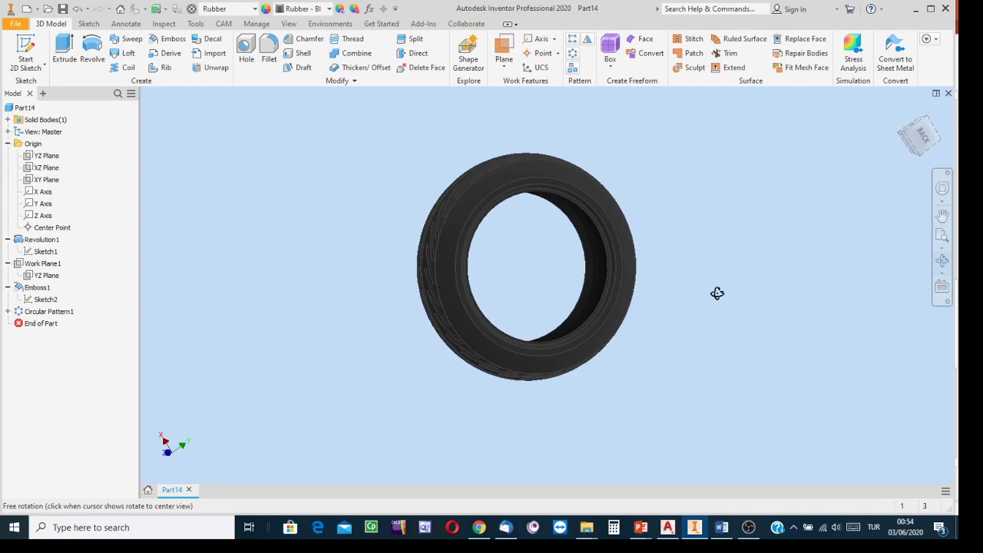
left_click_drag(717, 295, 717, 346)
scroll(568, 272, "down", 5)
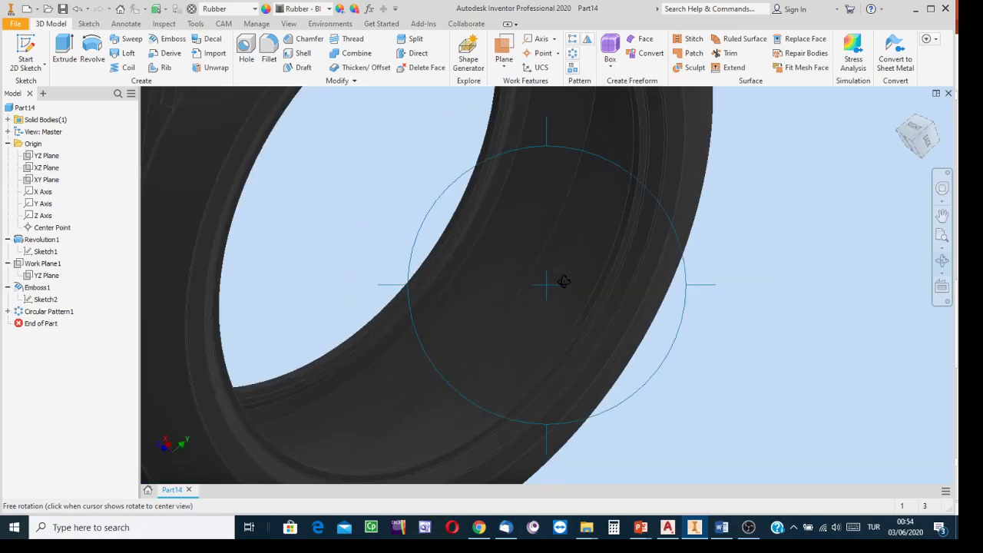
scroll(564, 281, "up", 5)
left_click_drag(551, 289, 429, 117)
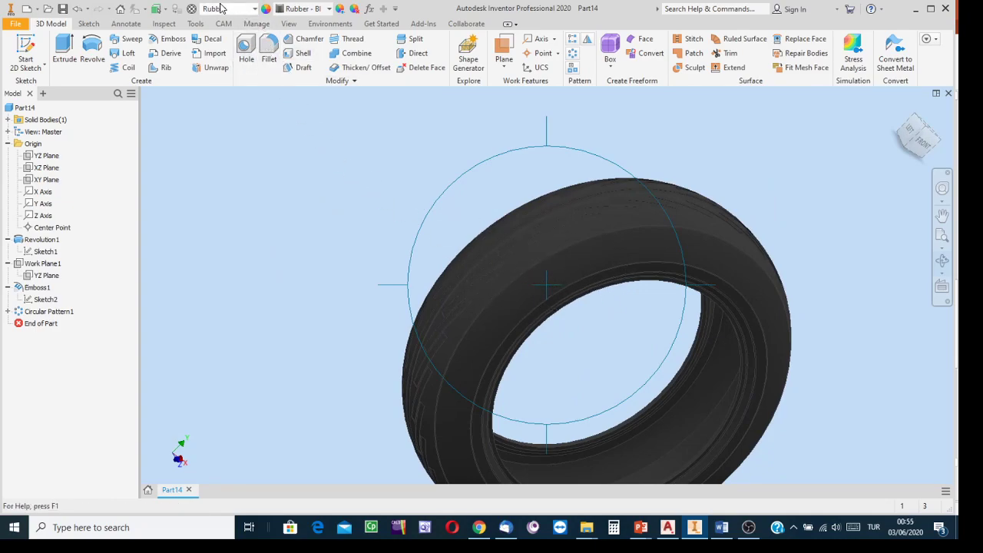
left_click_drag(582, 278, 642, 127)
key("Escape")
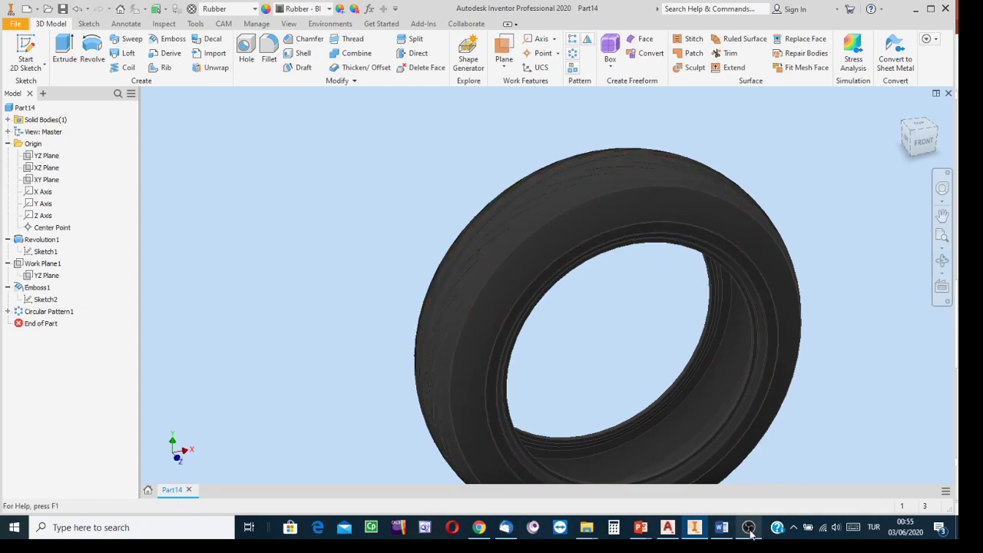
- Switch to OBS, show the Video Capture Device source and hide the Display Capture 2 source
mouse_move(750, 533)
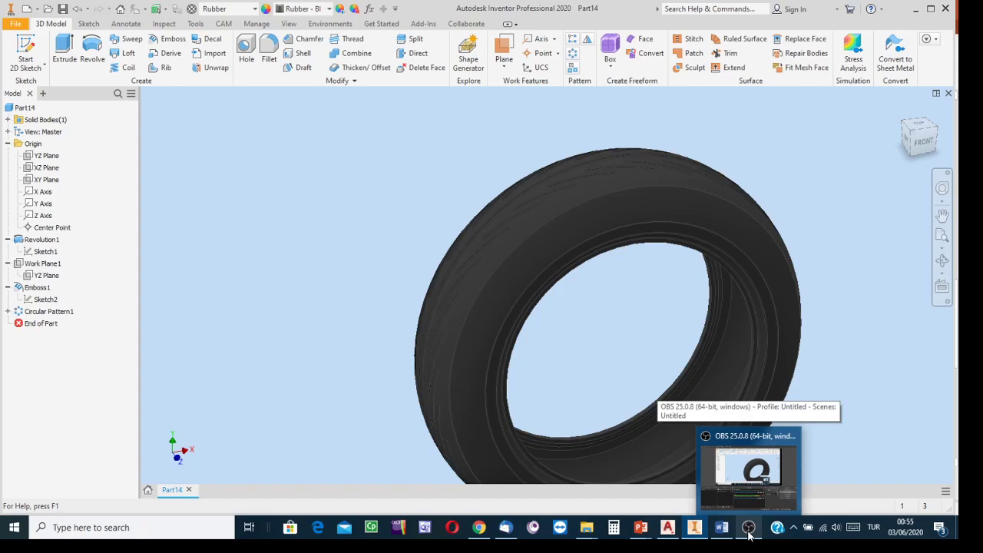
left_click(749, 531)
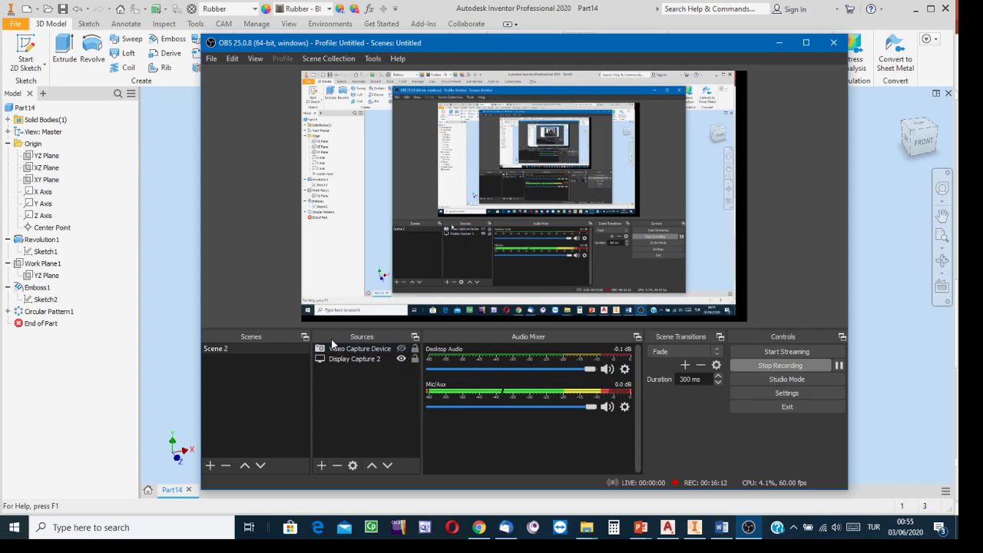
left_click(401, 349)
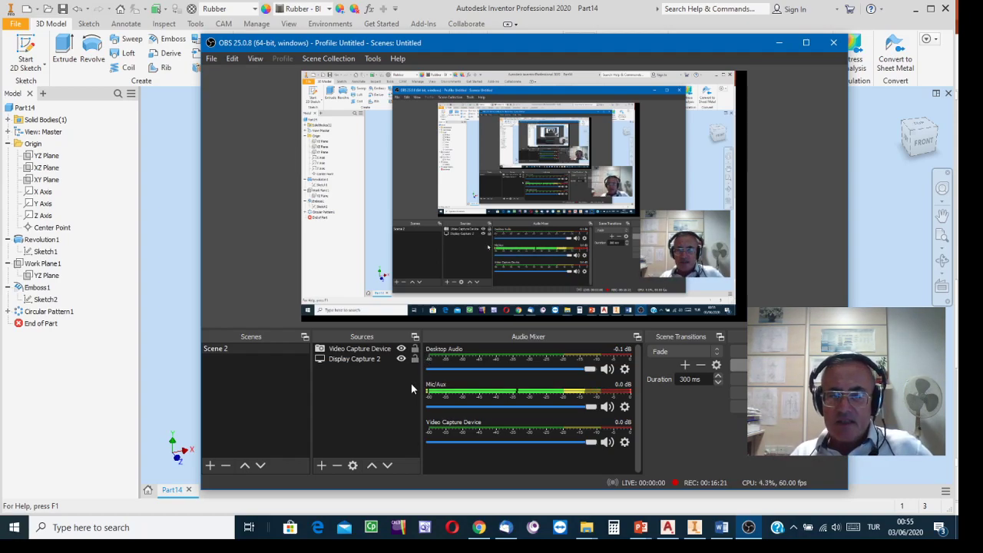
left_click(401, 359)
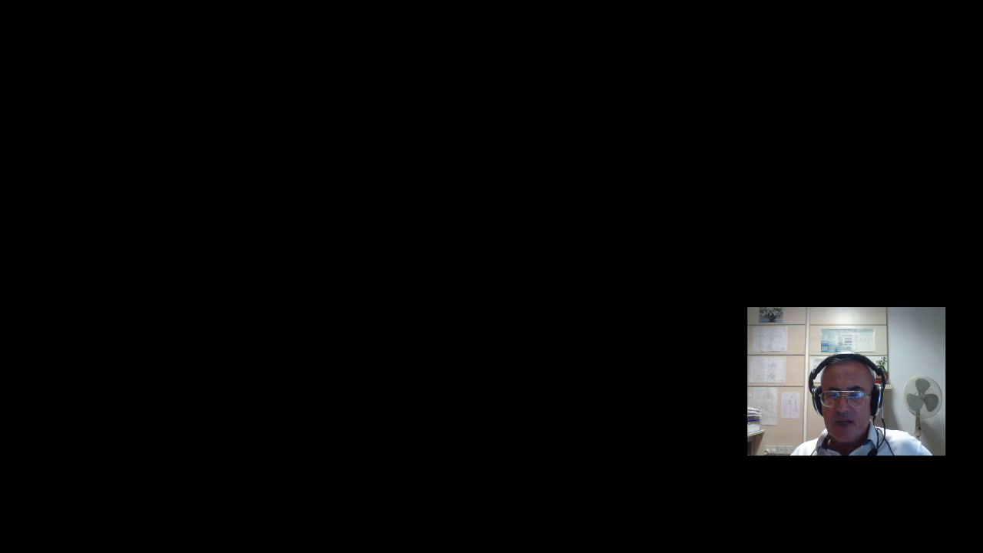